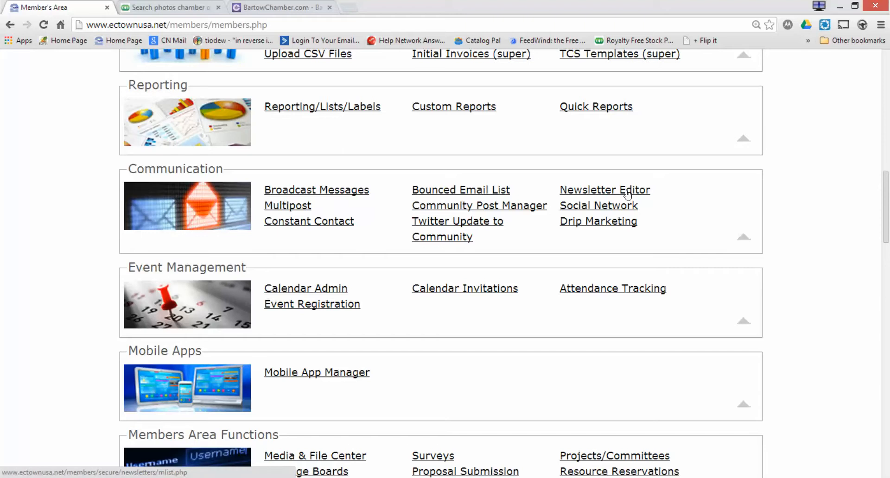
Open the Newsletter Editor from the Communication section to see past newsletters.
click(627, 194)
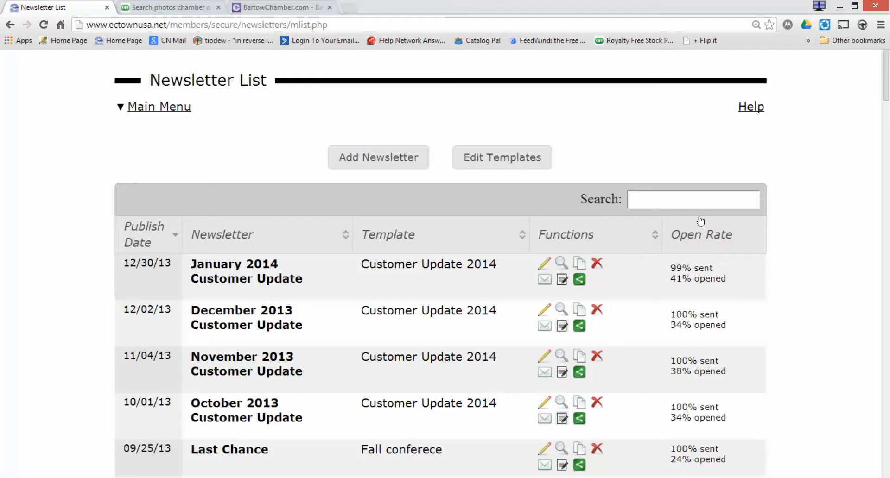
Create a The Bartow Update issue named 'First Quarter News' with status Inactive.
click(401, 168)
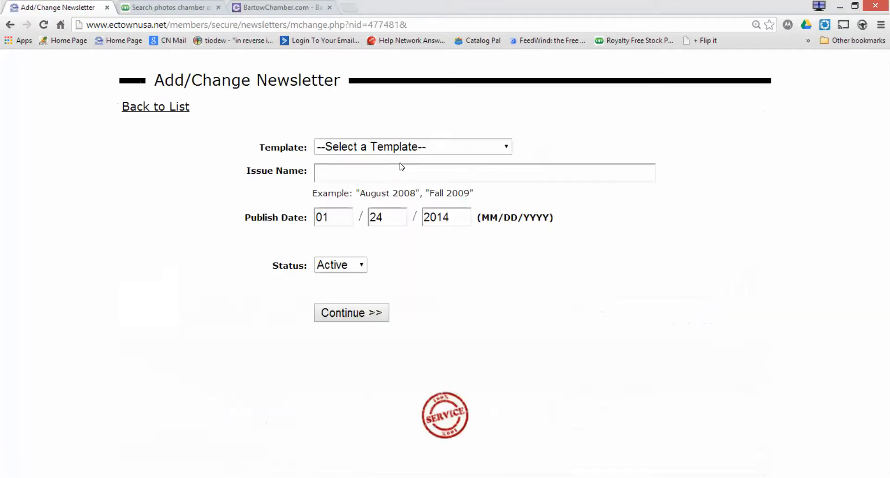
click(427, 149)
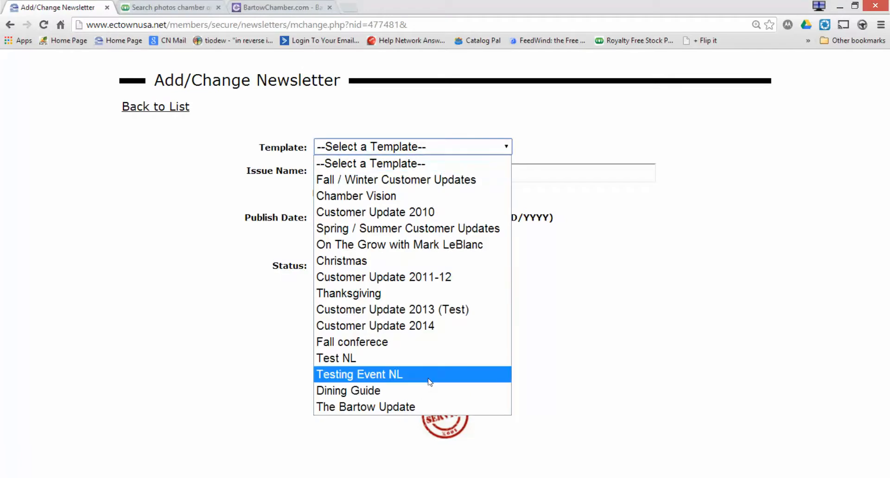
click(427, 406)
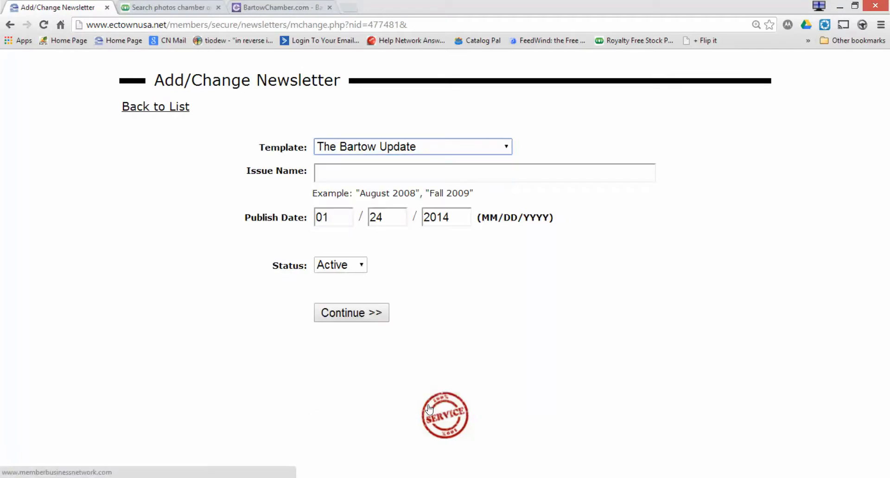
click(356, 175)
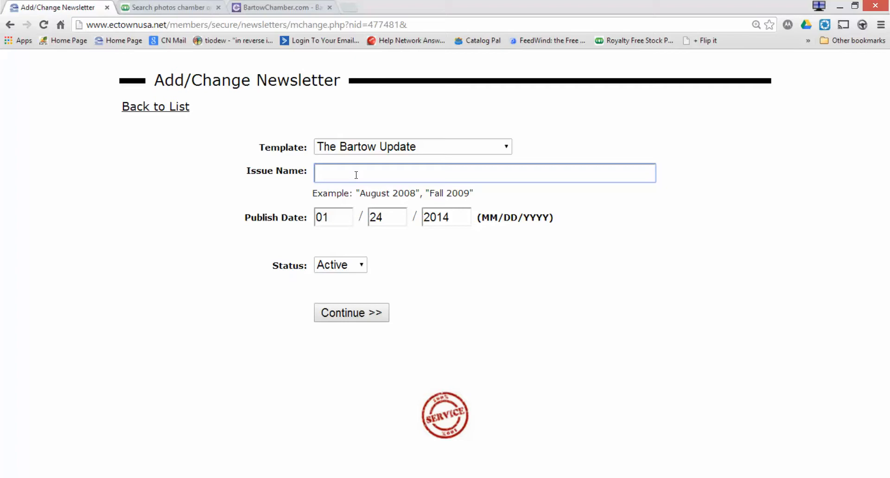
text(First Quarter News)
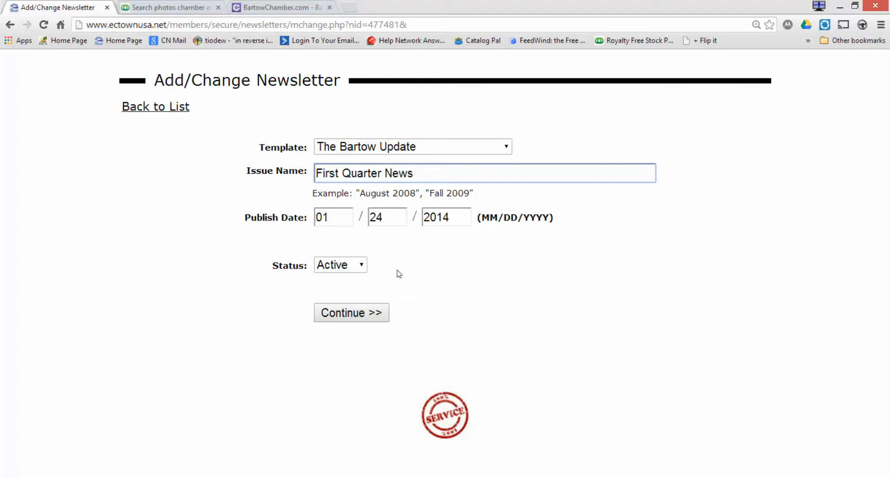
click(344, 269)
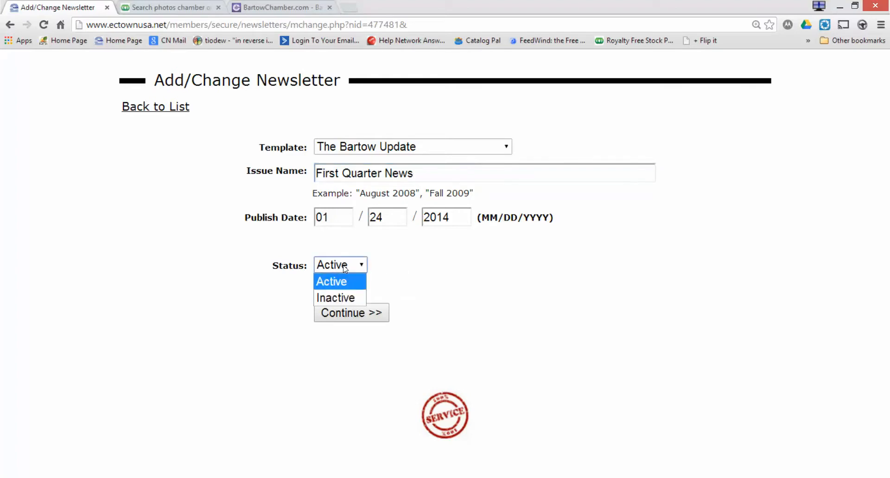
click(344, 297)
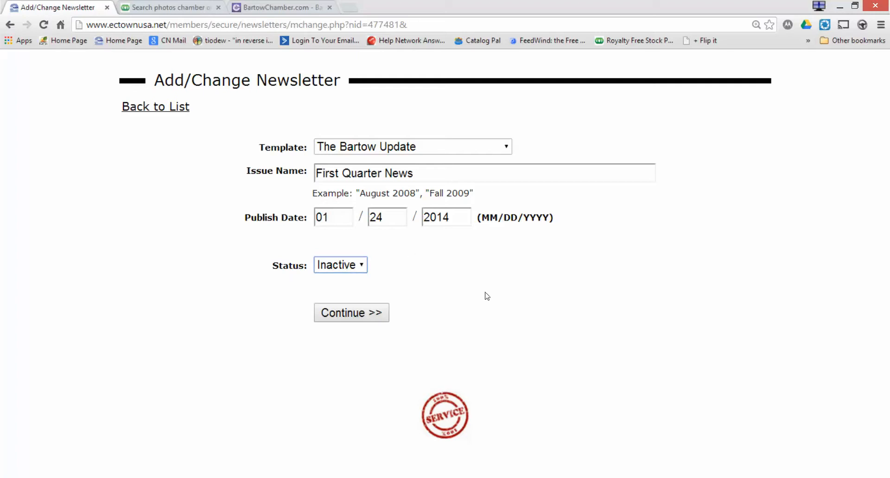
click(375, 318)
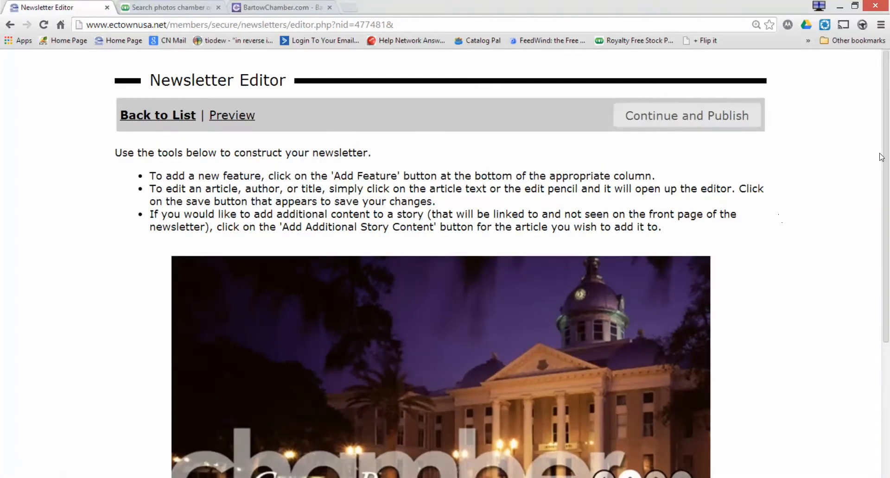
Scroll down to the Greater Bartow banner and the two empty Add Feature sections.
drag(888, 157, 887, 299)
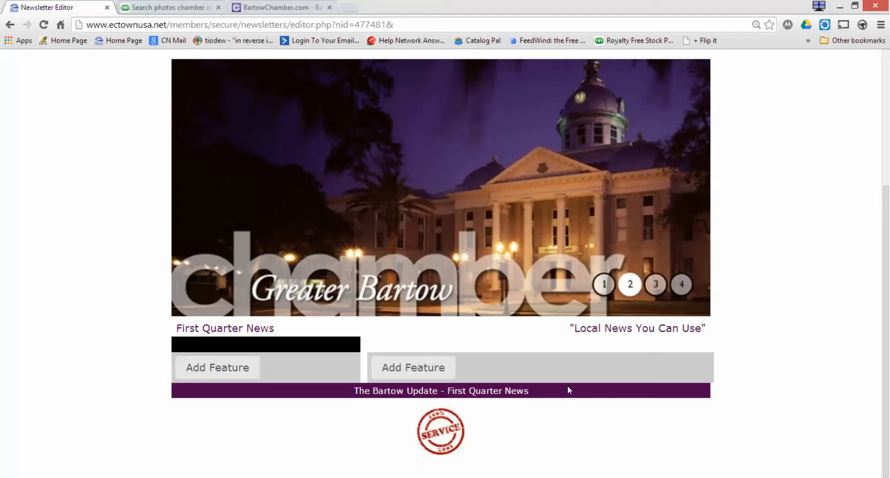
Add an Index of Articles feature titled 'Newsletter Index' to the left column.
click(244, 369)
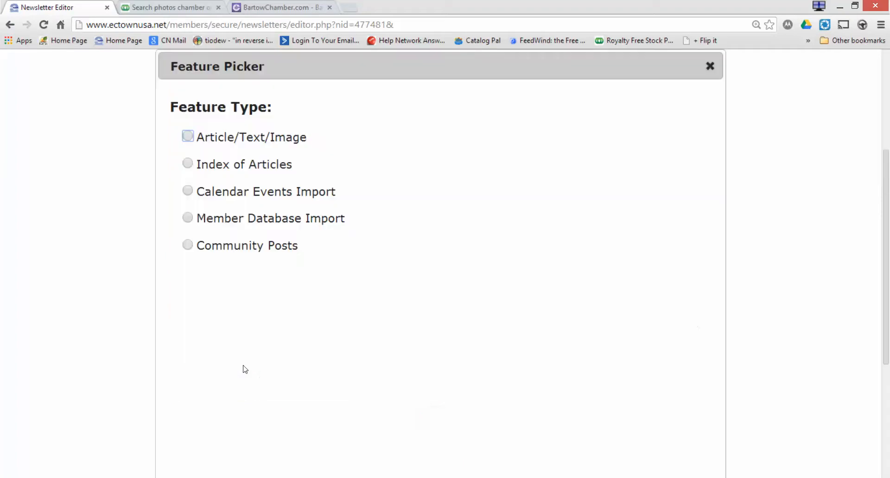
click(188, 136)
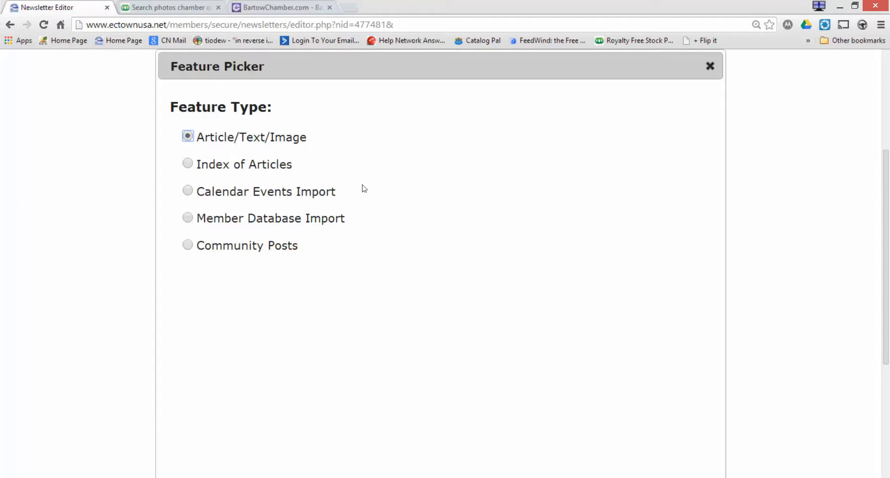
click(188, 164)
scroll(416, 244, down, 5)
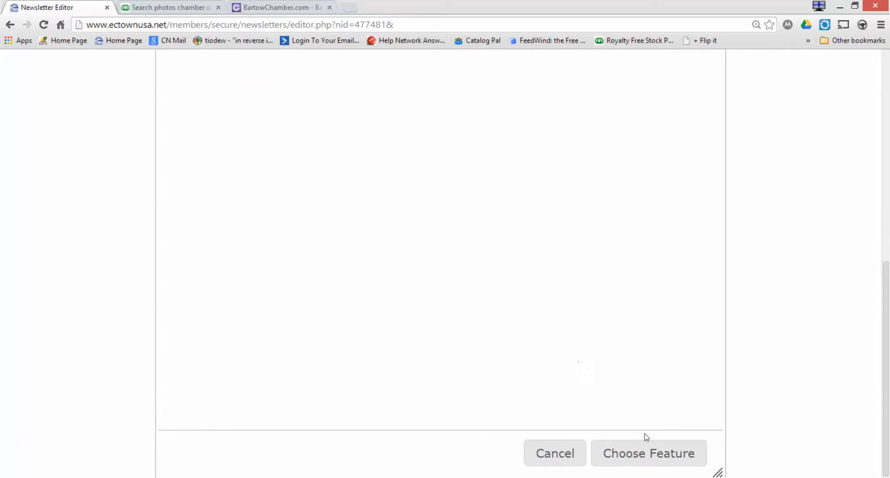
click(653, 453)
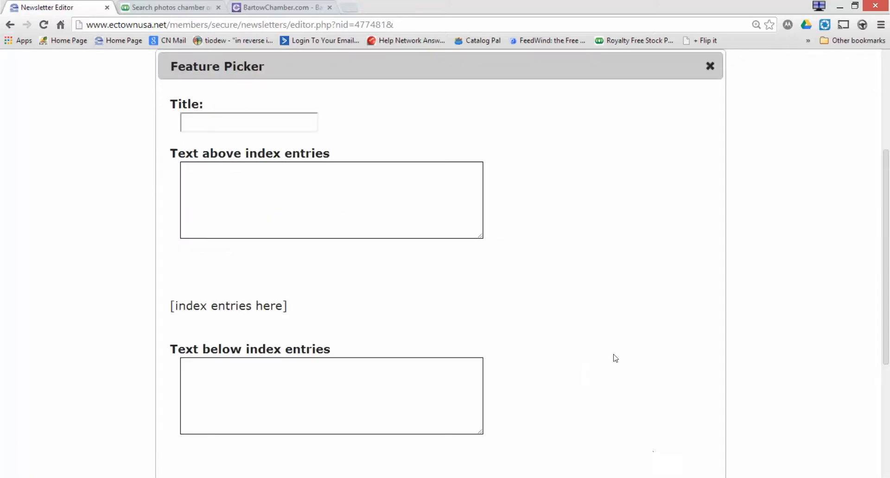
click(309, 126)
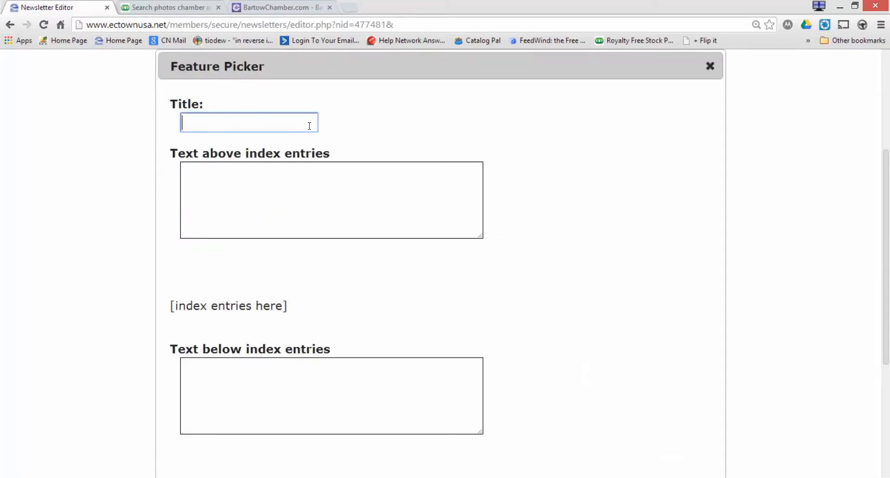
text(New)
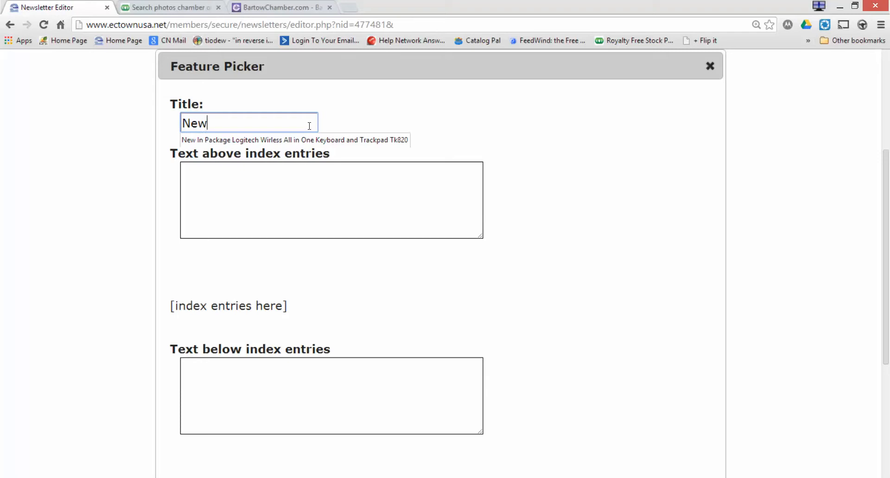
text(lett)
key(BackSpace)
key(BackSpace)
key(BackSpace)
key(BackSpace)
text(sletter Index)
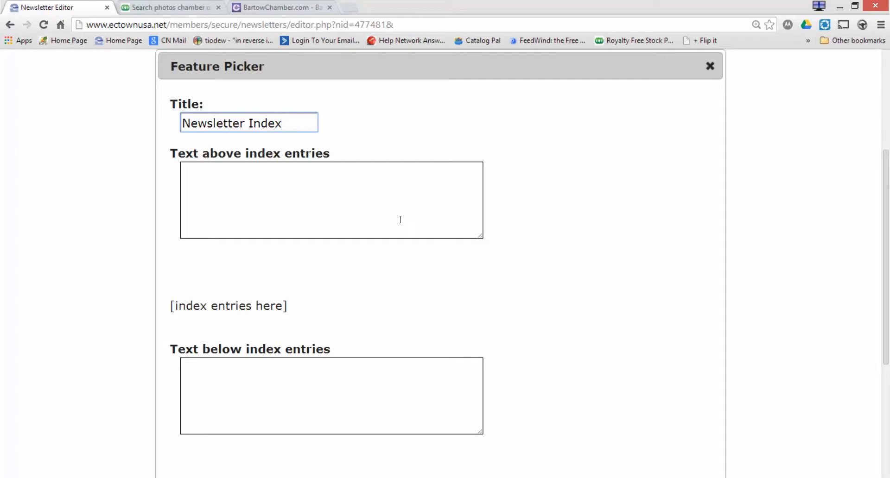
scroll(540, 330, down, 5)
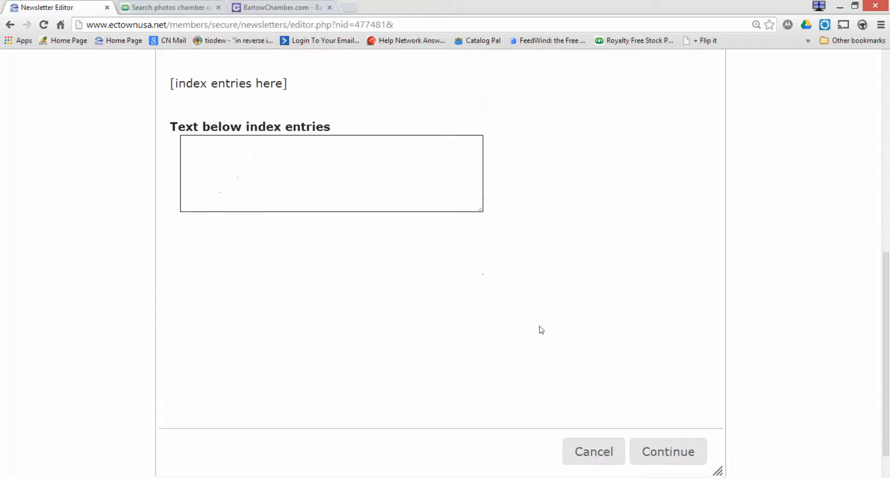
click(665, 449)
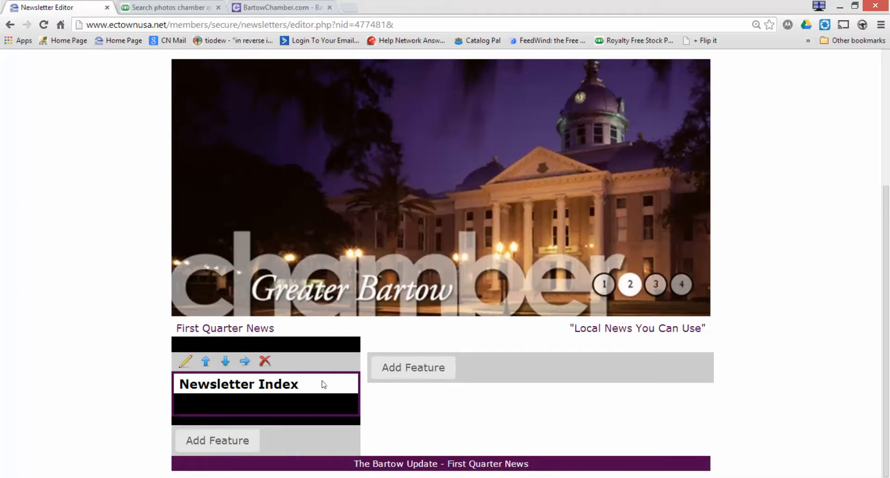
Start an Article/Text/Image feature in the newsletter's right column.
click(422, 375)
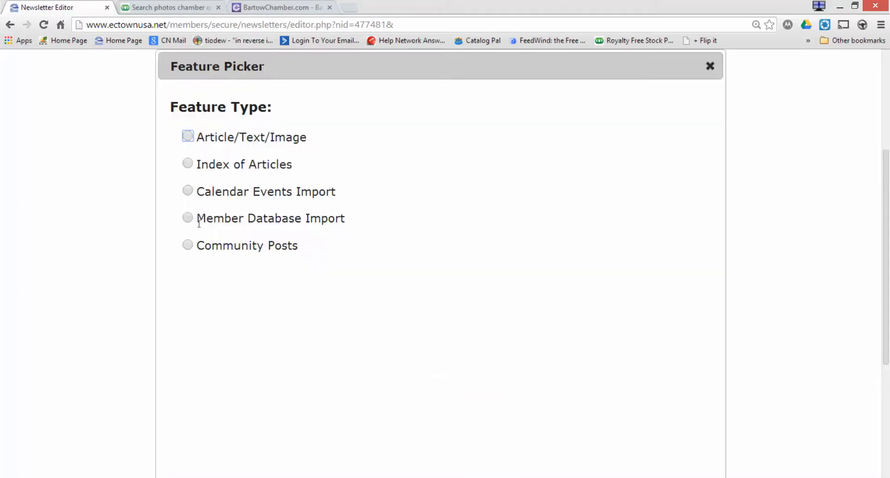
click(188, 137)
scroll(404, 221, down, 5)
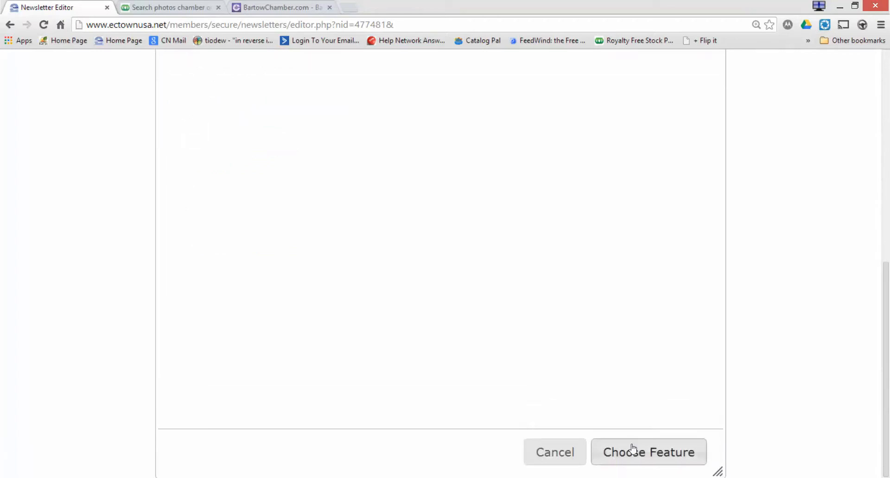
click(632, 450)
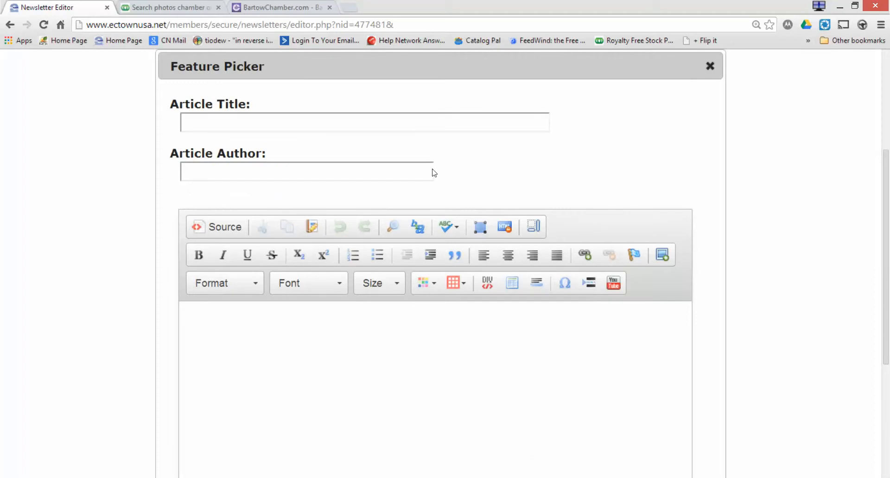
Title the article 'Weekly Update' with author 'CC Editor', then open a new browser tab.
click(407, 122)
text(Weekly Update)
click(374, 173)
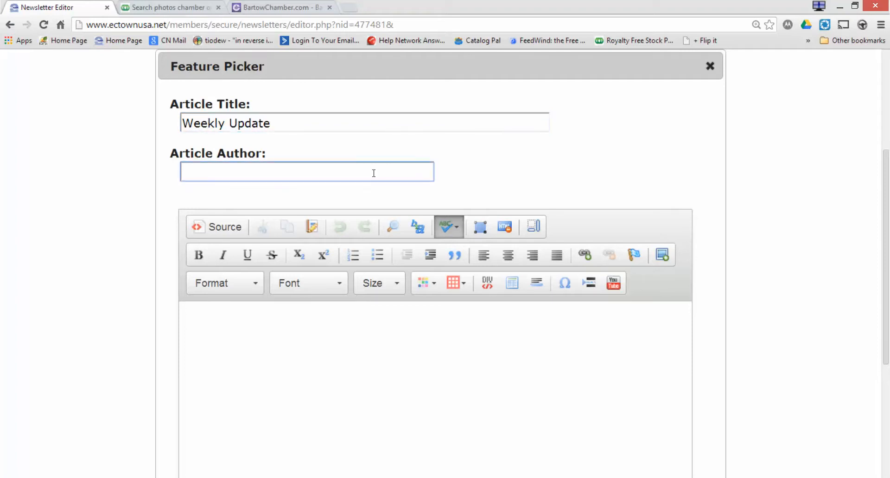
text(CC Editor)
click(359, 339)
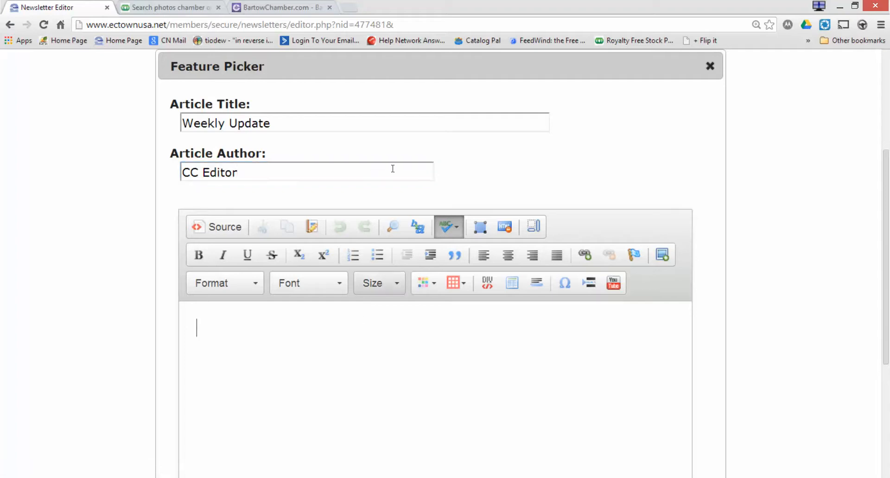
click(349, 7)
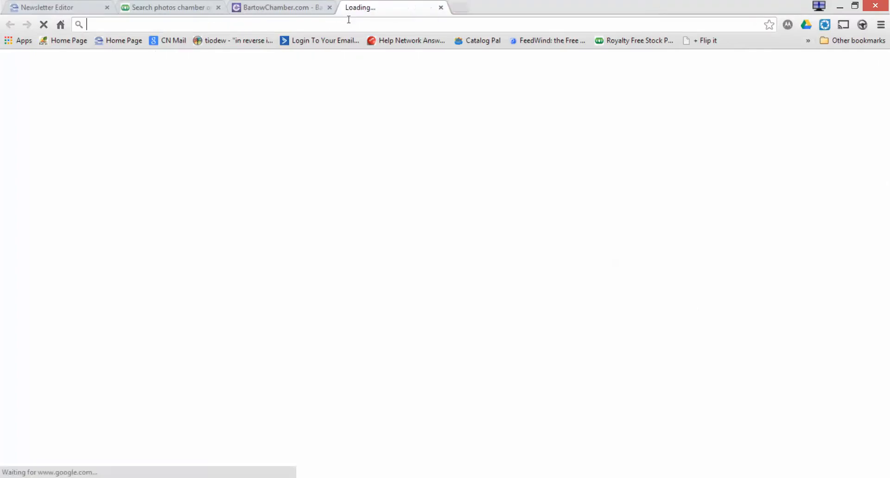
Search the web for 'lipsum' and open the Lorem Ipsum website.
text(lipsum)
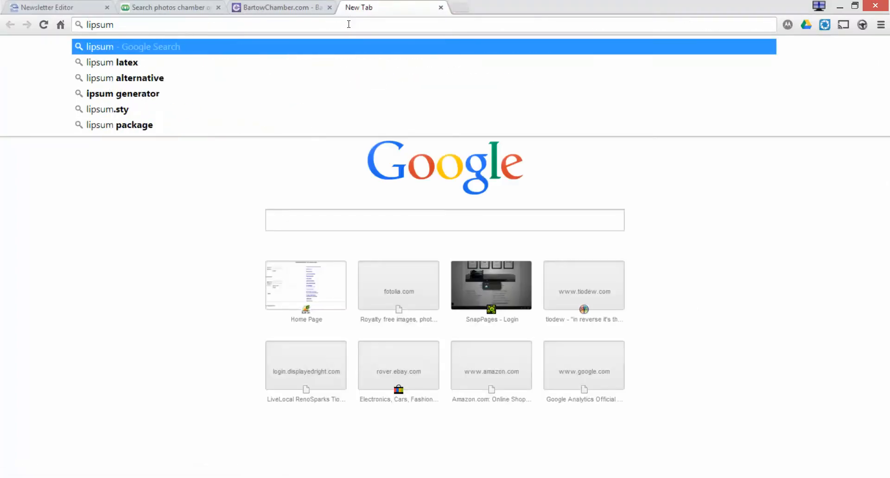
key(Return)
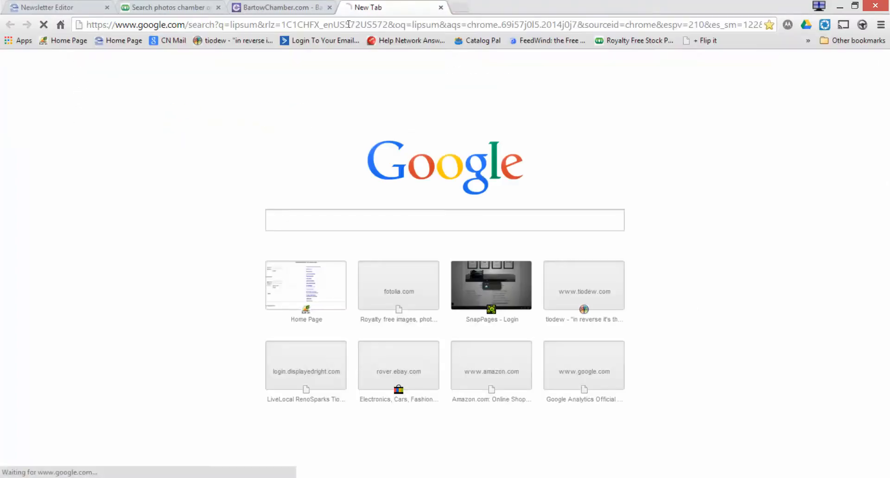
click(230, 157)
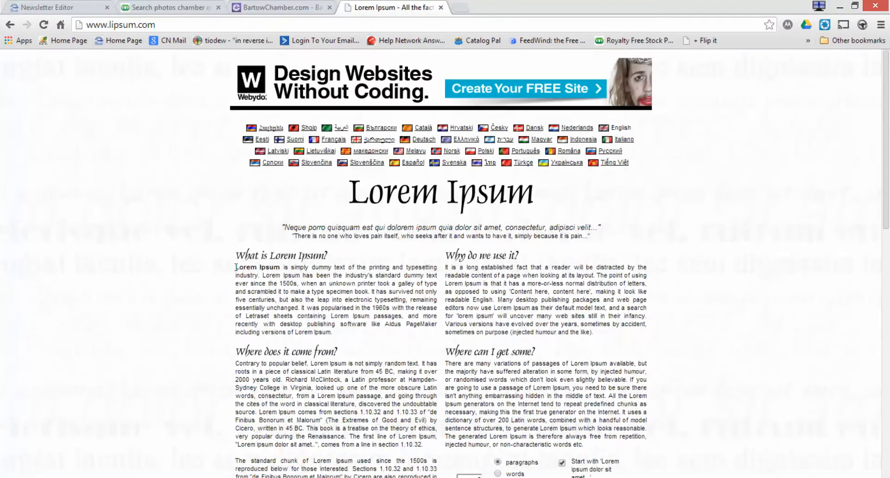
Copy the 'What is Lorem Ipsum?' paragraph and return to the article body.
drag(238, 267, 358, 331)
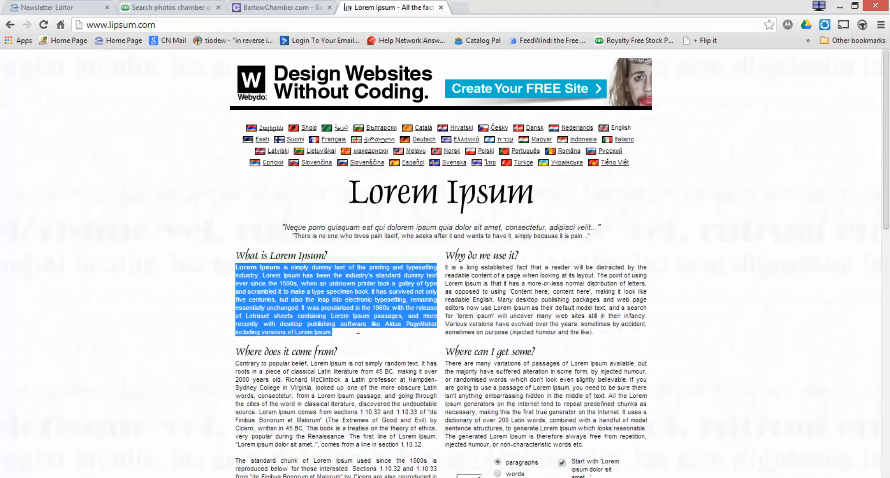
right_click(324, 292)
click(345, 301)
click(76, 12)
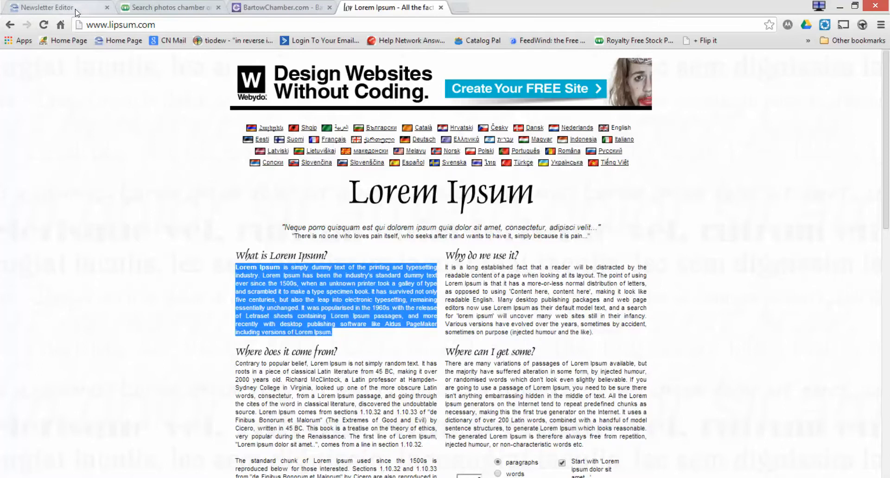
click(230, 331)
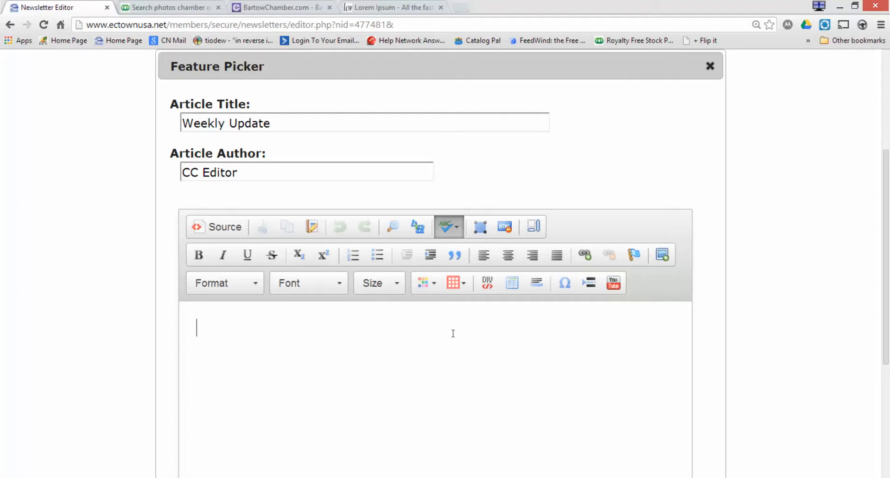
key(ctrl+v)
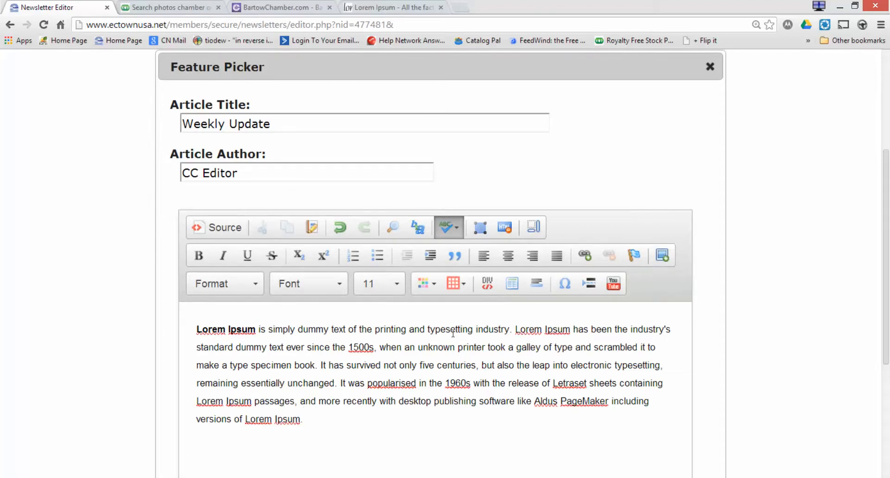
click(313, 228)
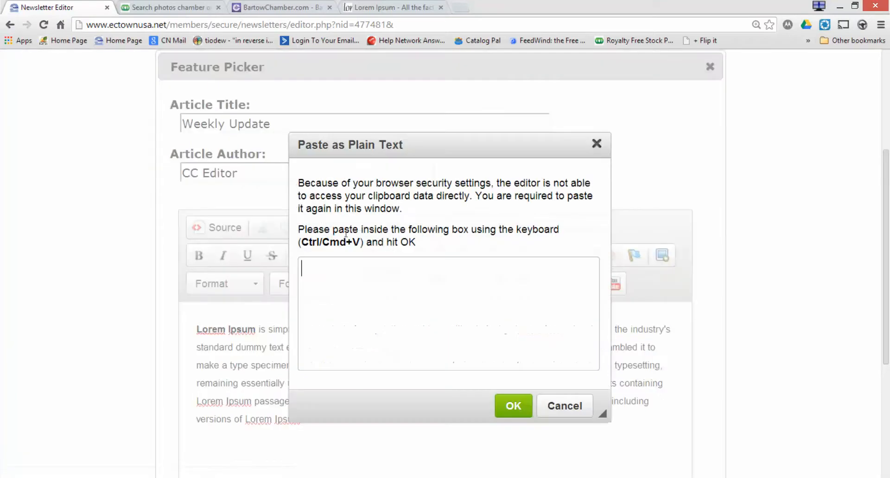
key(ctrl+v)
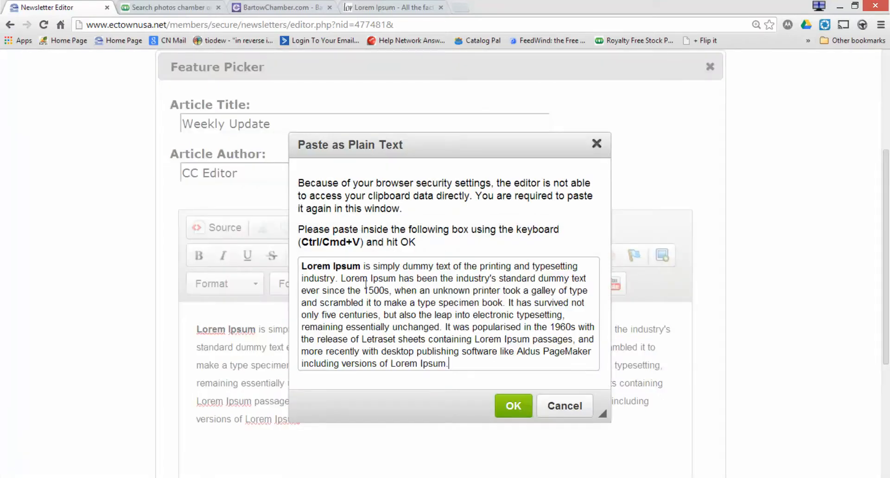
click(513, 406)
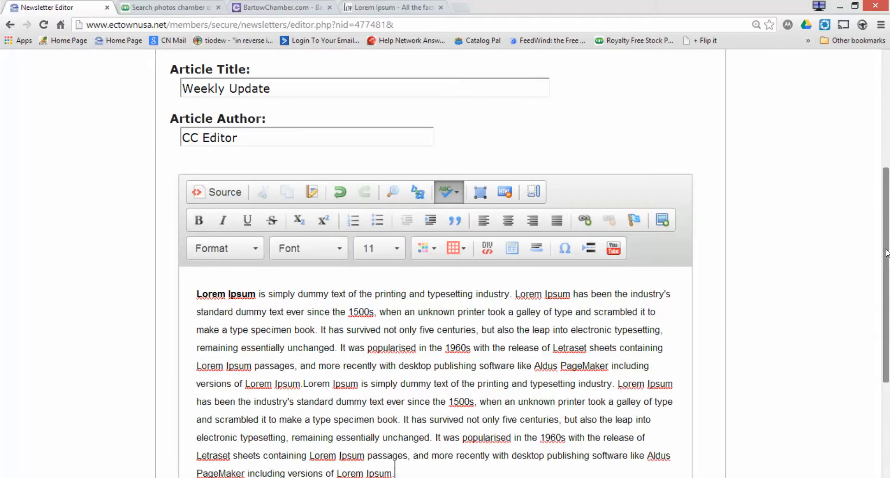
scroll(640, 350, down, 1)
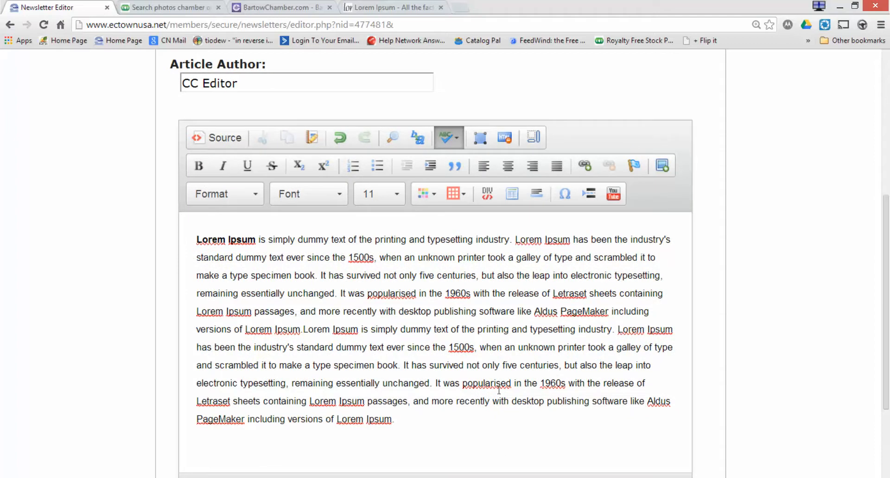
drag(411, 424, 171, 219)
key(Delete)
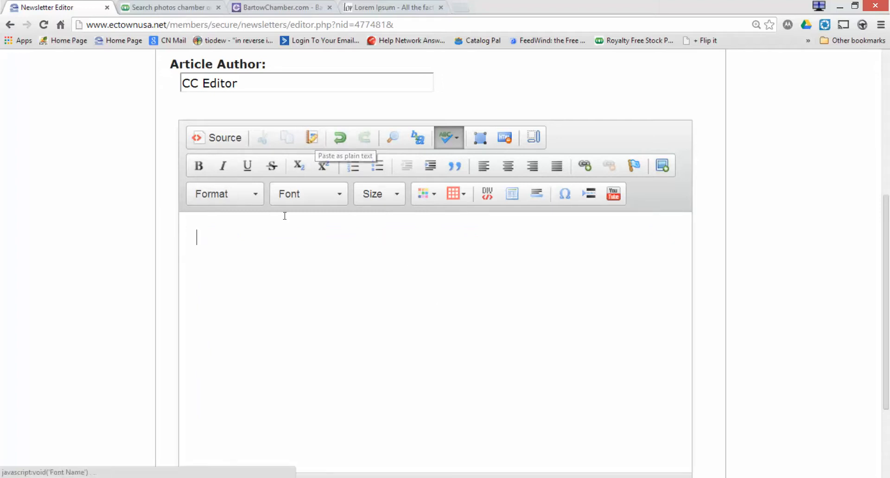
Paste the Lorem Ipsum paragraph as plain text into Weekly Update and save the article.
click(310, 139)
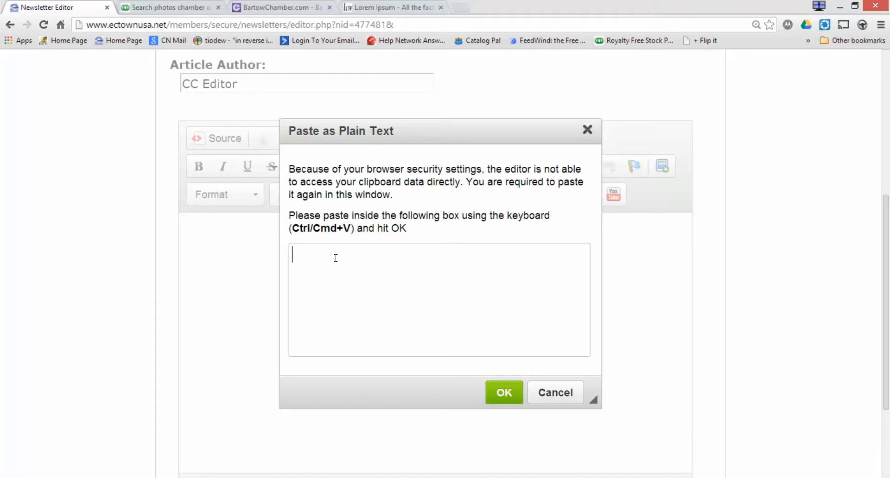
key(ctrl+v)
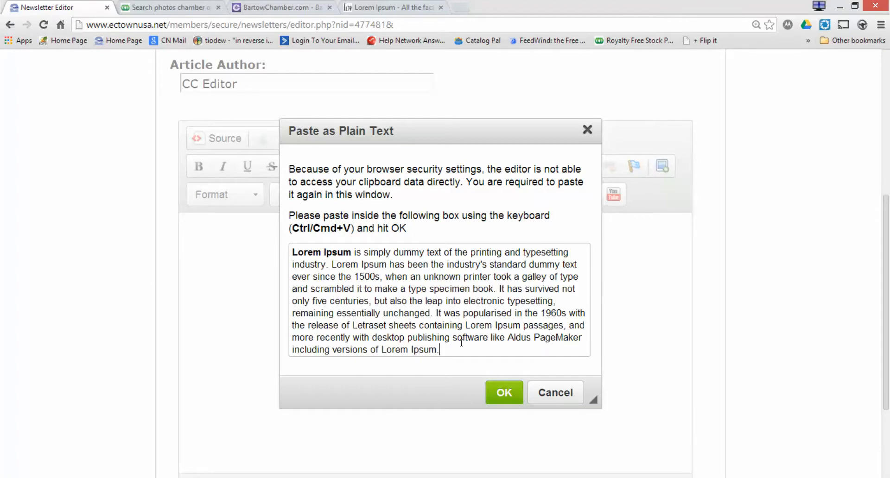
click(506, 388)
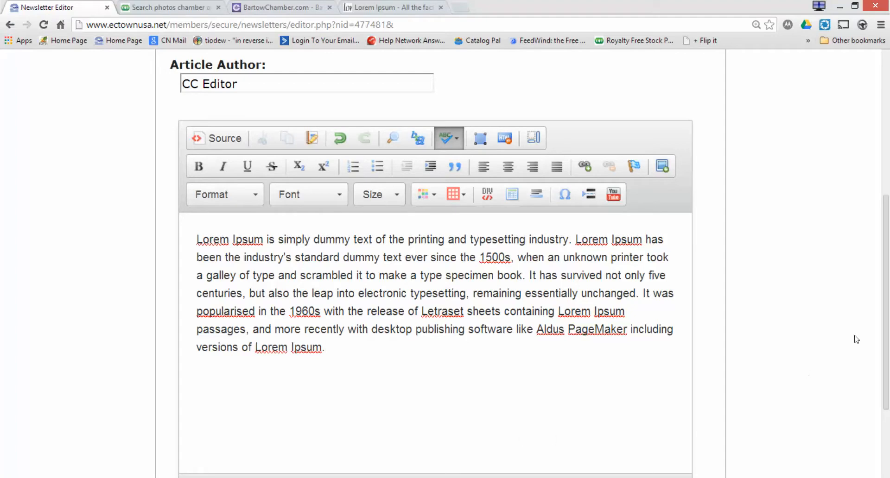
drag(885, 325, 888, 410)
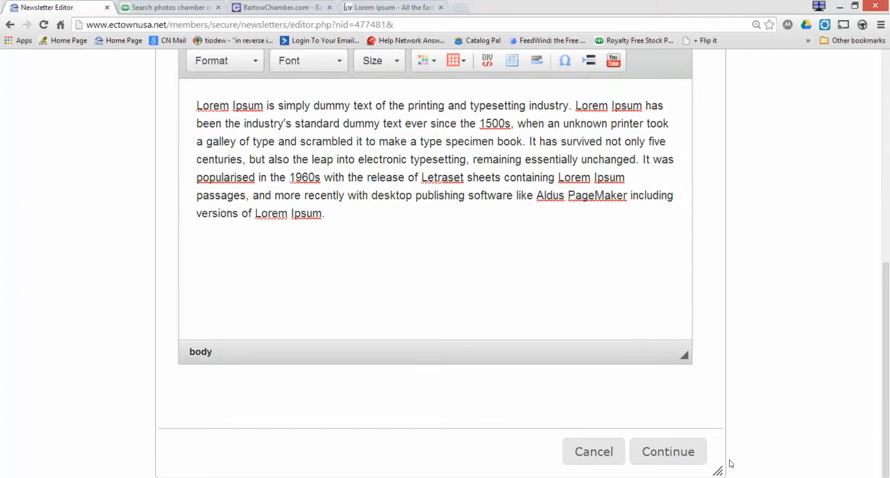
click(681, 447)
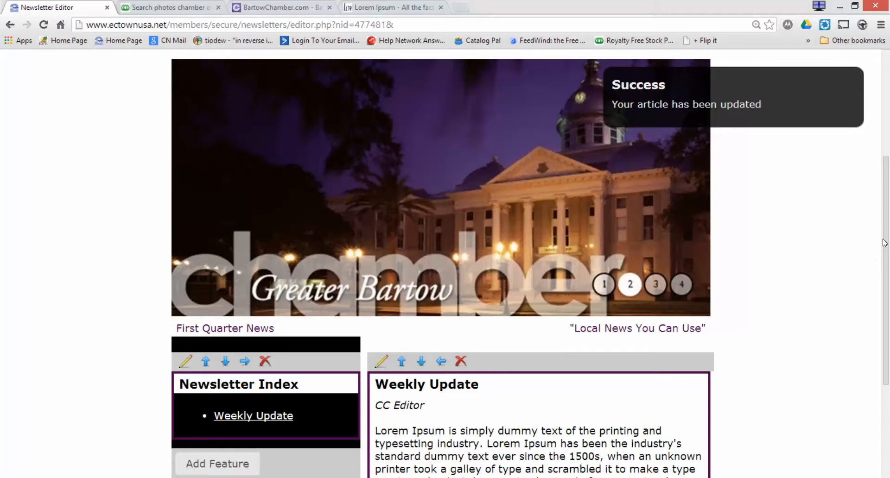
drag(885, 243, 886, 352)
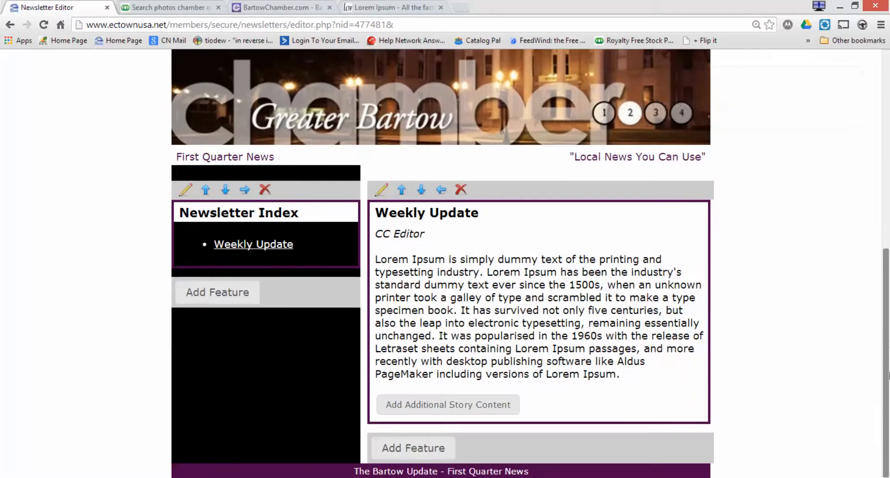
Add two pasted Lorem Ipsum paragraphs as Weekly Update's additional story content and save.
click(505, 405)
click(423, 253)
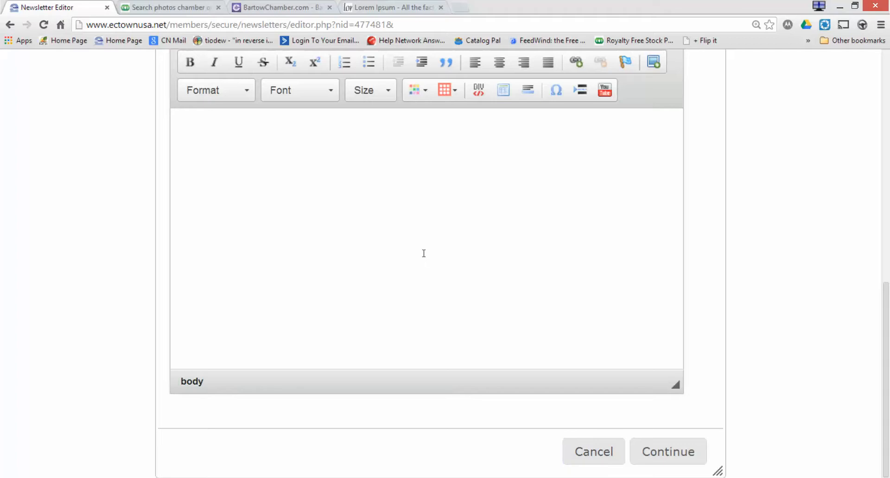
text(Lorem Ipsum is simply dummy text of the printing and typesetting industry. Lorem Ipsum has been the industry's standard dummy text ever since the 1500s, when an unknown printer took a galley of type and scrambled it to make a type specimen book. It has survived not only five centuries, but also the leap into electronic typesetting, remaining essentially unchanged. It was popularised in the 1960s with the release of Letraset sheets containing Lorem Ipsum passages, and more recently with desktop publishing software like Aldus PageMaker including versions of Lorem Ipsum.)
key(Return)
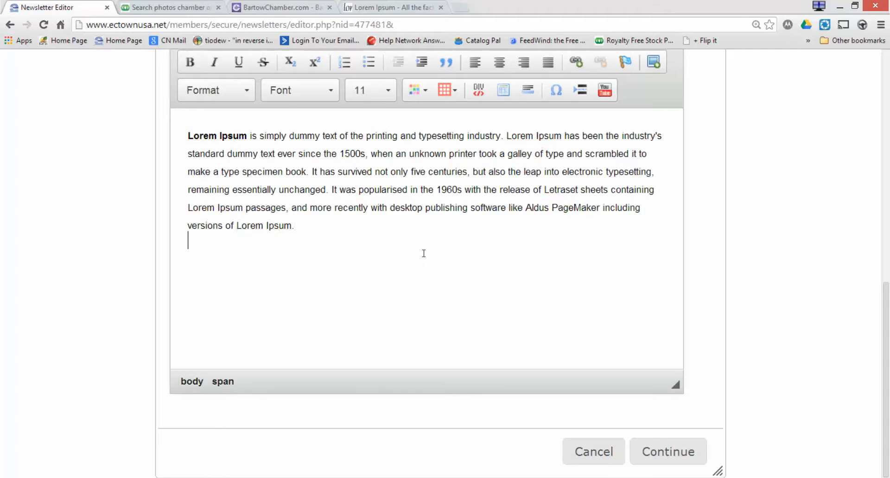
text(Lorem Ipsum is simply dummy text of the printing and typesetting industry. Lorem Ipsum has been the industry's standard dummy text ever since the 1500s, when an unknown printer took a galley of type and scrambled it to make a type specimen book. It has survived not only five centuries, but also the leap into electronic typesetting, remaining essentially unchanged. It was popularised in the 1960s with the release of Letraset sheets containing Lorem Ipsum passages, and more recently with desktop publishing software like Aldus PageMaker including versions of Lorem Ipsum.)
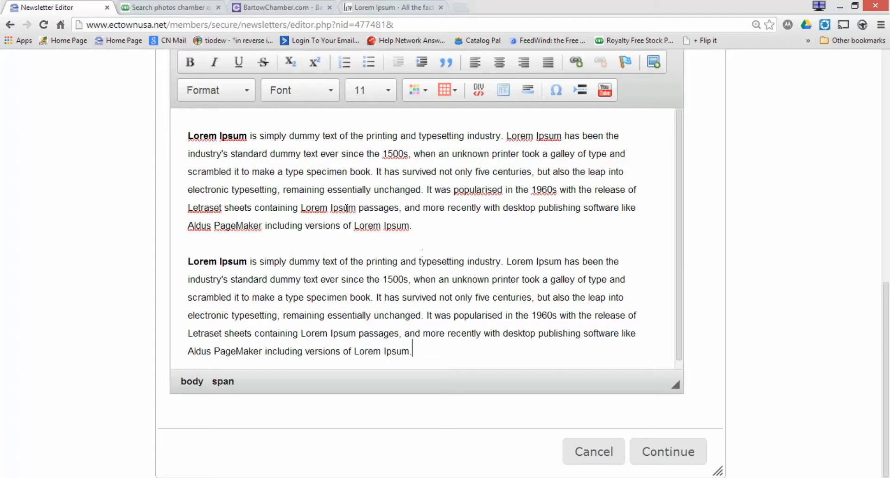
drag(247, 135, 185, 136)
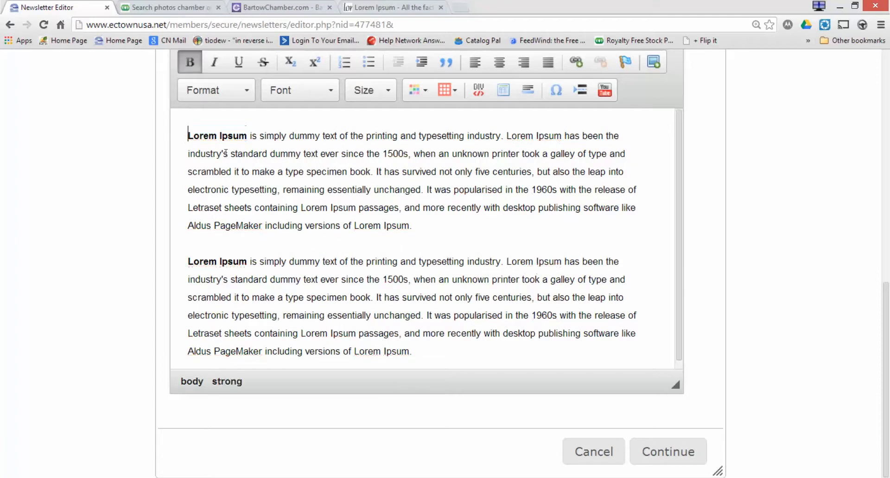
click(285, 182)
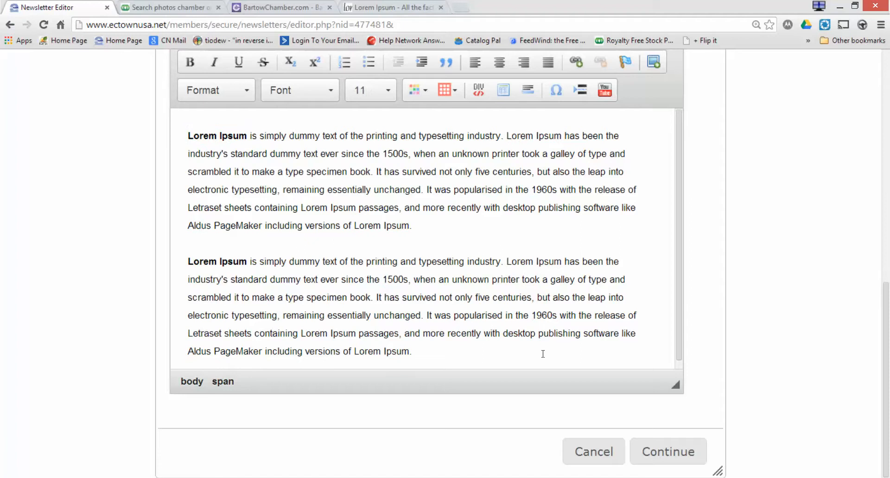
click(675, 456)
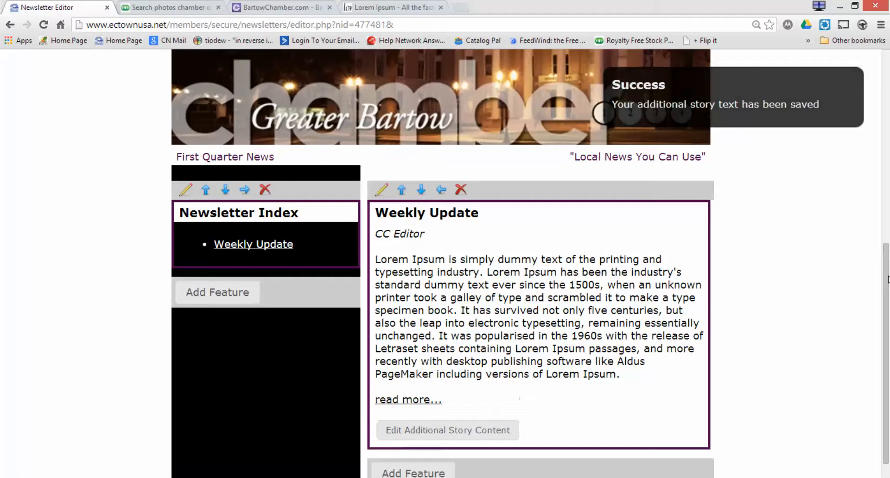
Add an Article/Text/Image feature below the Newsletter Index in the left column.
drag(886, 279, 889, 352)
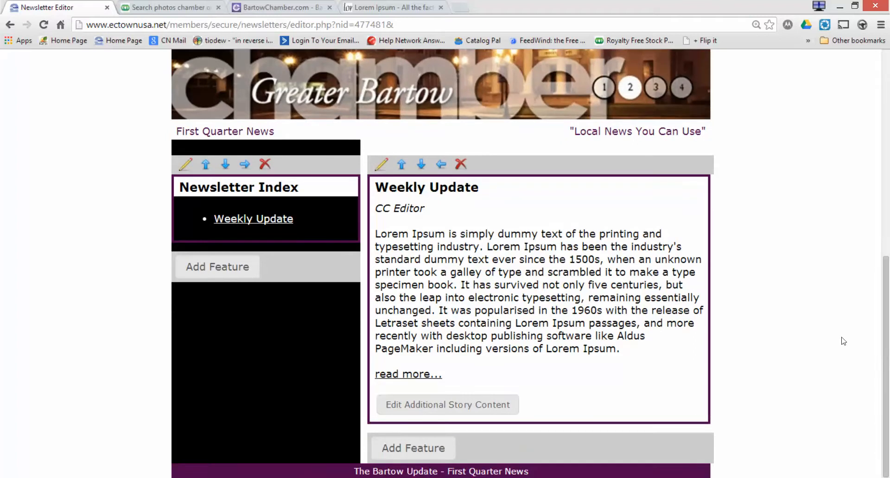
click(238, 269)
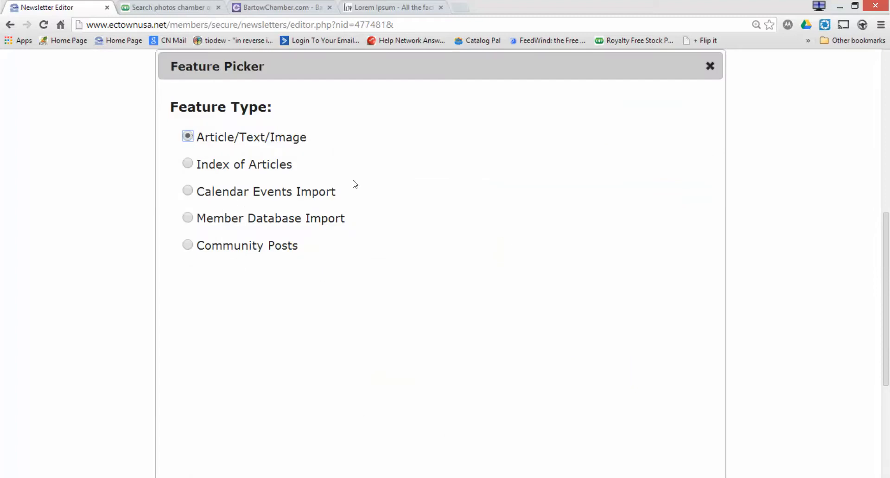
scroll(389, 218, down, 5)
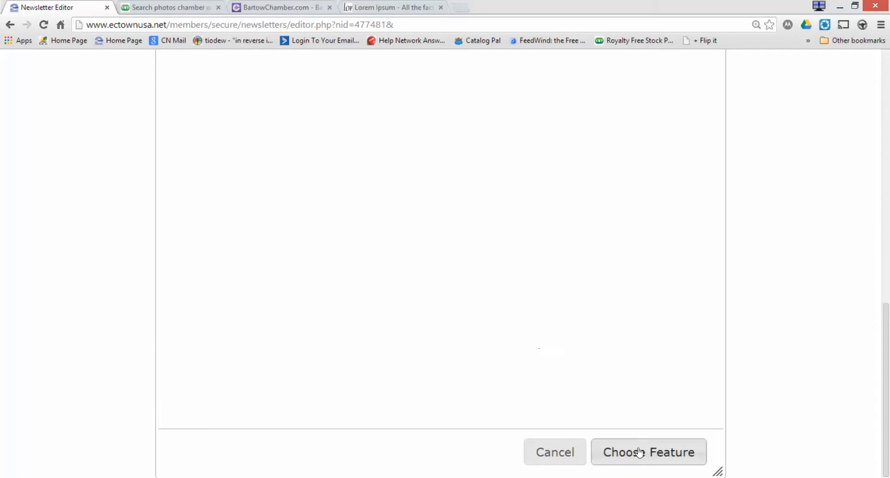
click(639, 452)
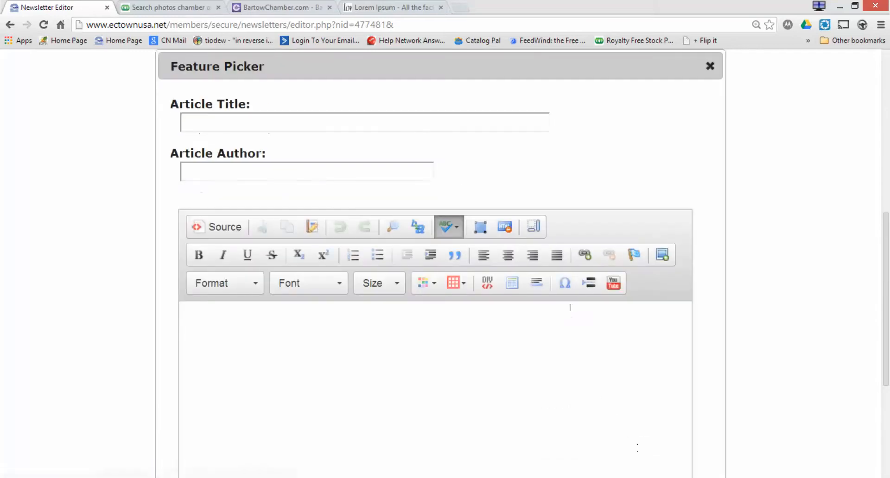
Title the new article 'Sponsor A', leave the author blank, and open Image Properties for its body.
click(415, 123)
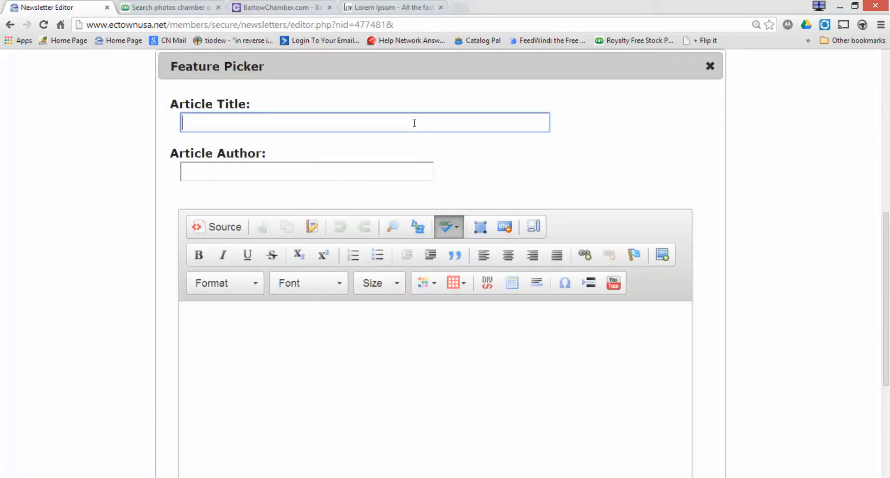
text(Sponsor A)
click(398, 175)
text(cc)
key(BackSpace)
key(BackSpace)
click(426, 338)
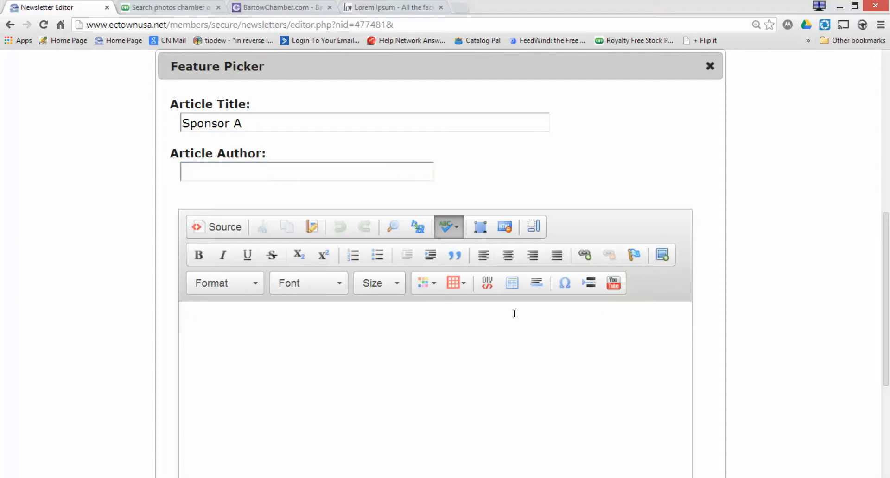
click(668, 259)
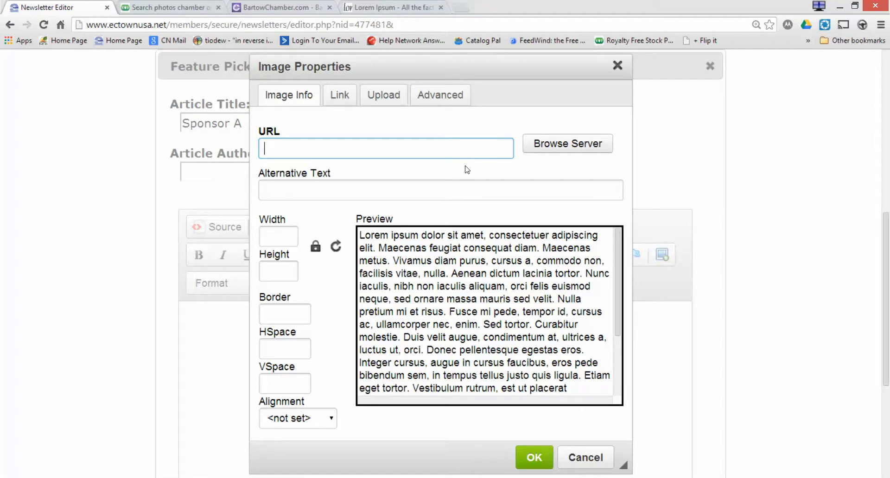
Upload Citizenssm.jpg from the Desktop and insert it into the Sponsor A body, alignment unset.
click(389, 97)
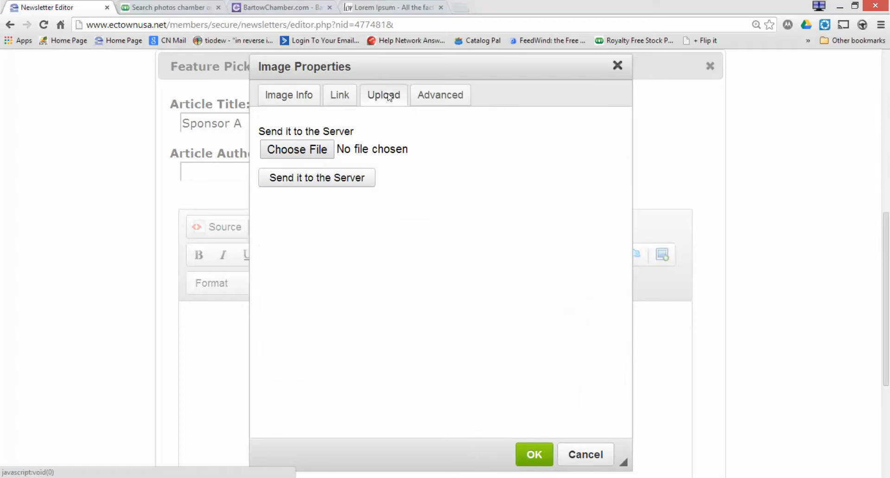
click(314, 155)
click(299, 199)
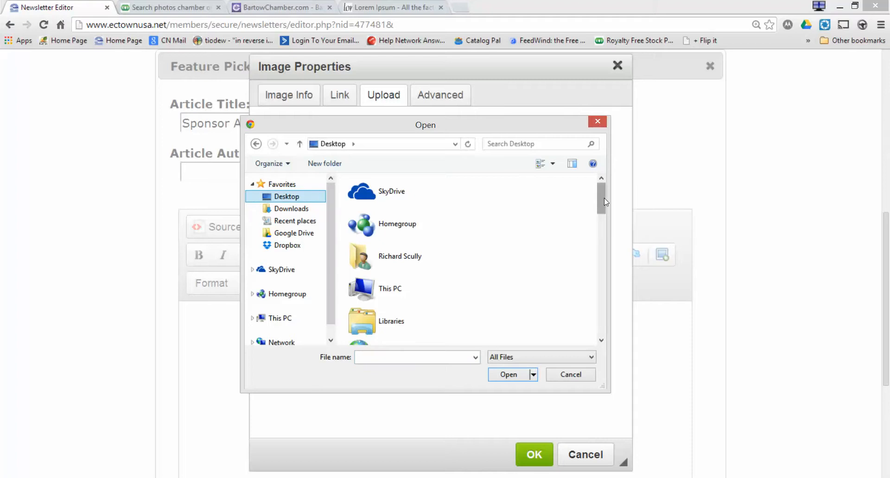
drag(599, 196, 603, 272)
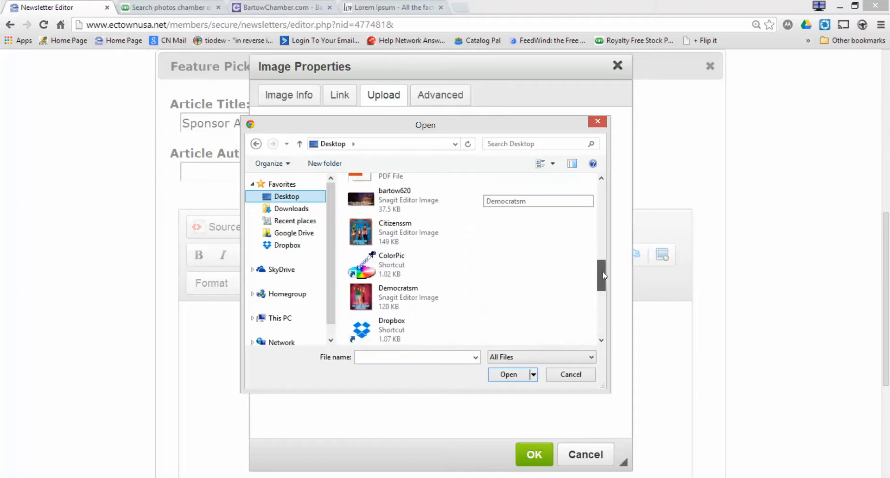
click(414, 237)
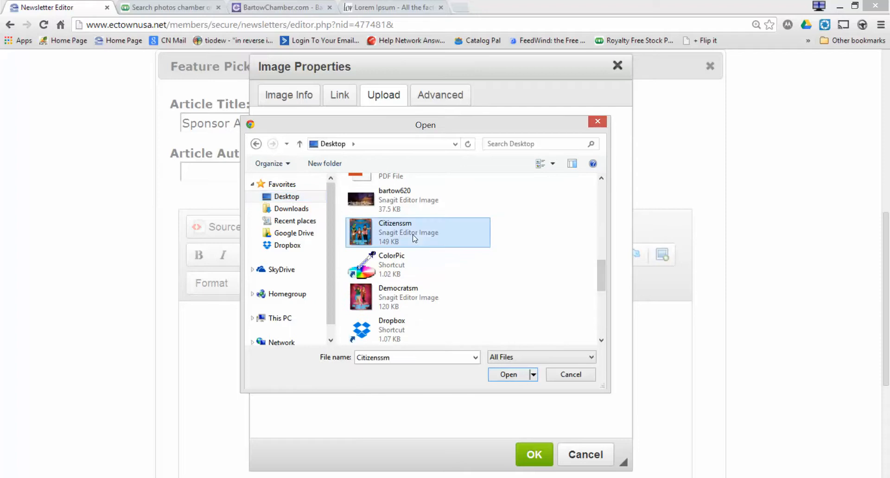
click(506, 375)
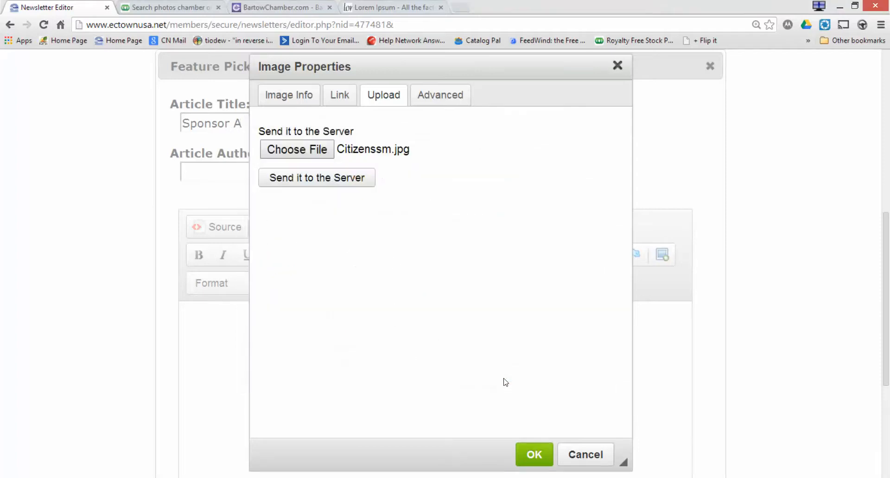
click(336, 183)
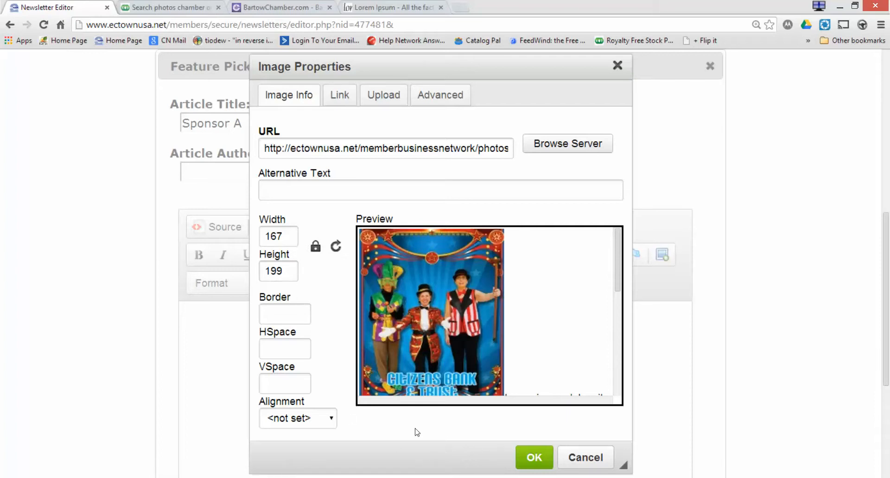
click(315, 425)
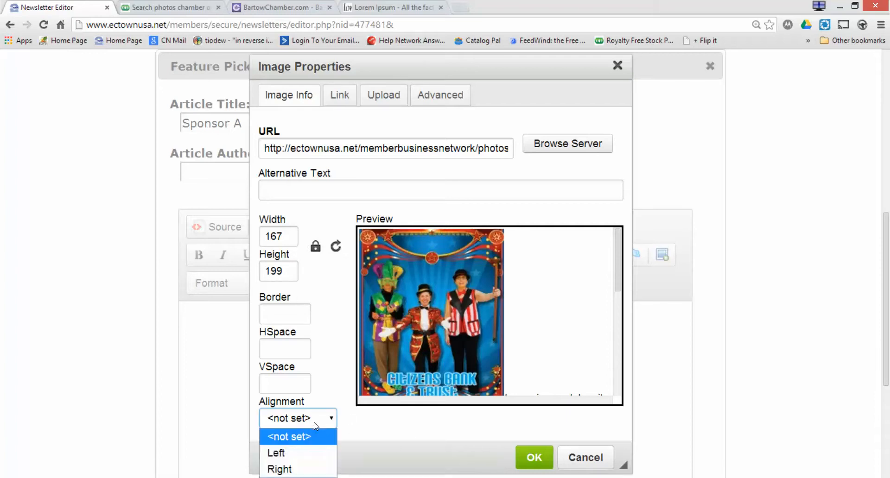
click(315, 425)
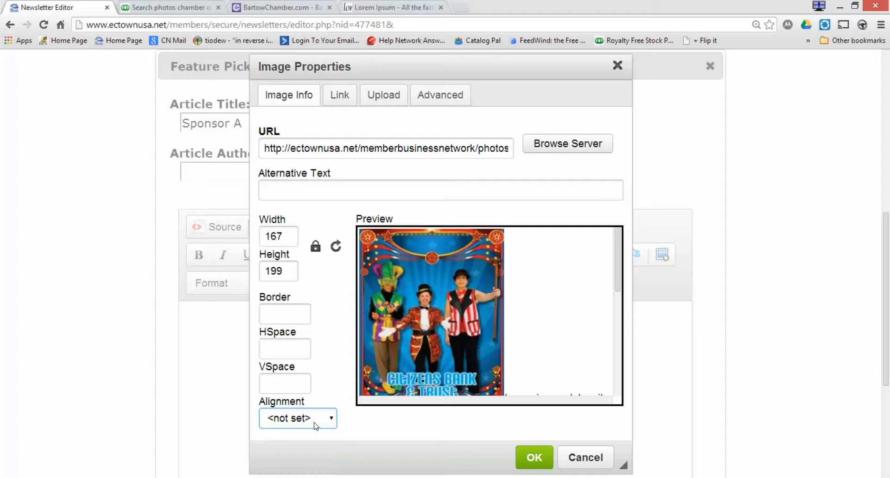
click(531, 456)
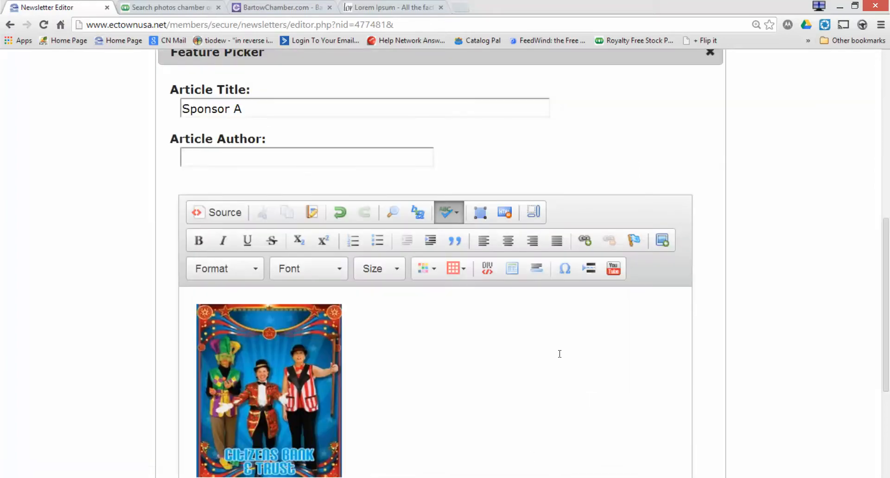
scroll(750, 339, up, 1)
scroll(750, 339, down, 2)
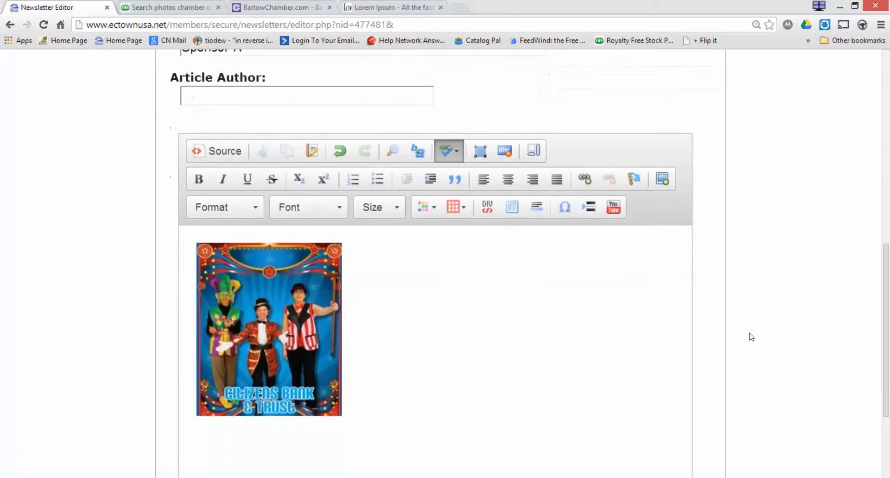
click(332, 343)
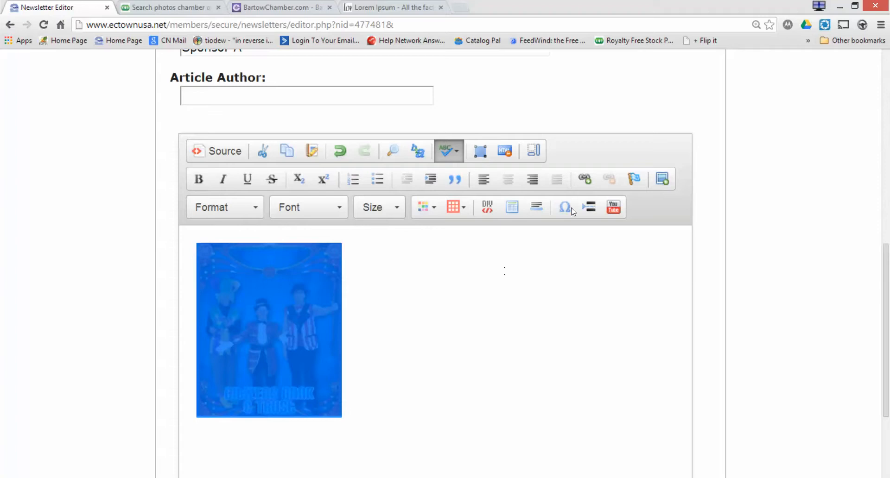
click(591, 179)
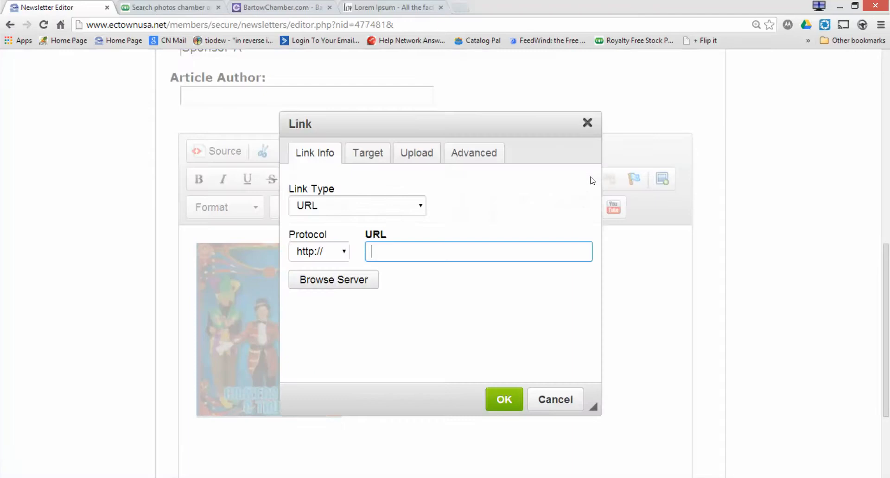
text(www.chambernT)
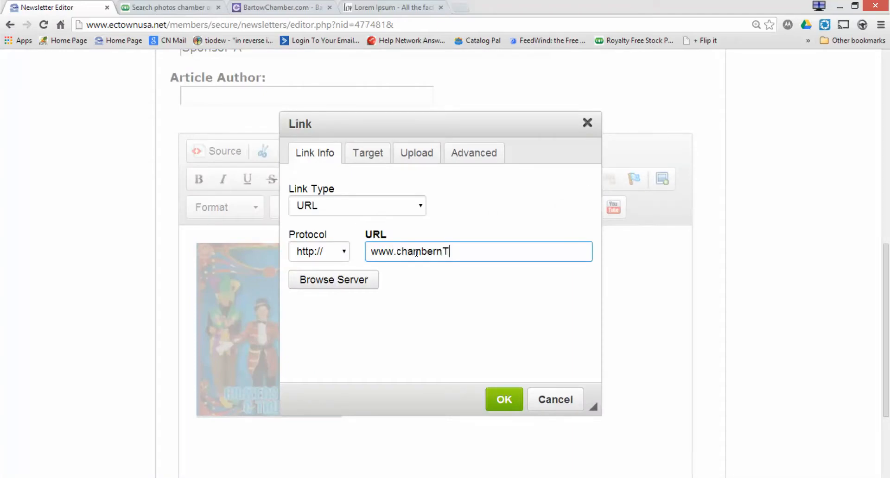
key(BackSpace)
text(ation.com)
click(376, 157)
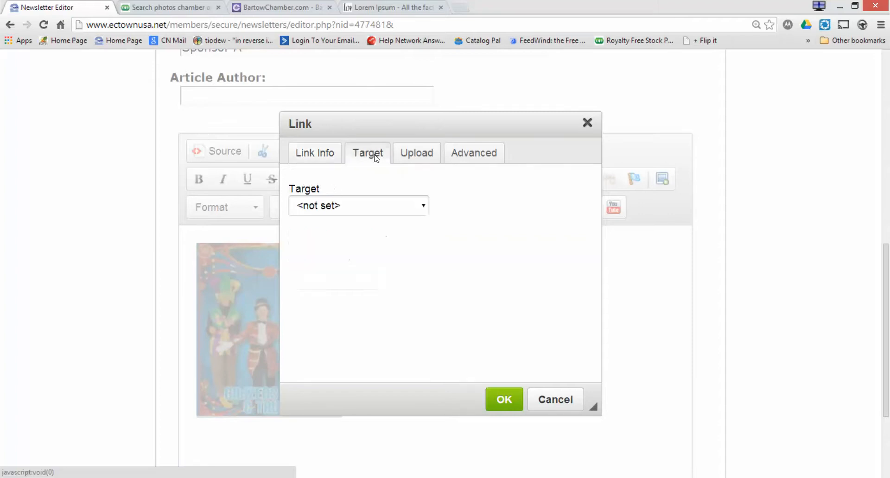
click(360, 206)
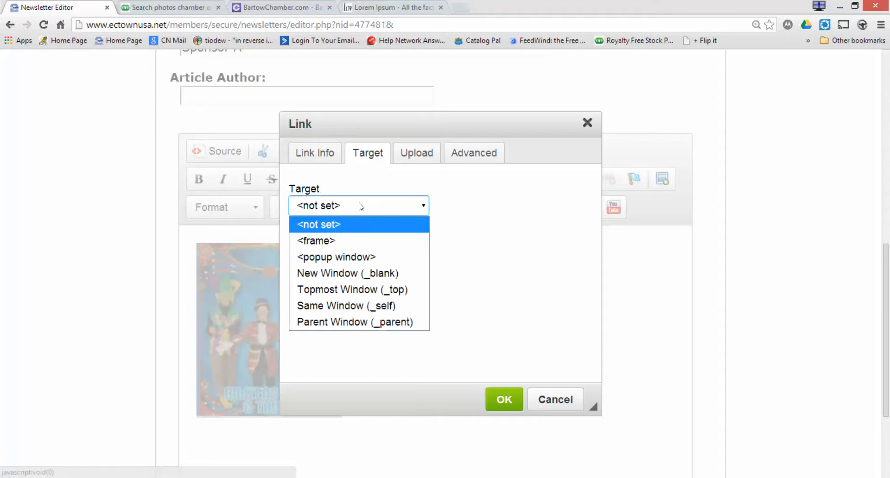
click(362, 273)
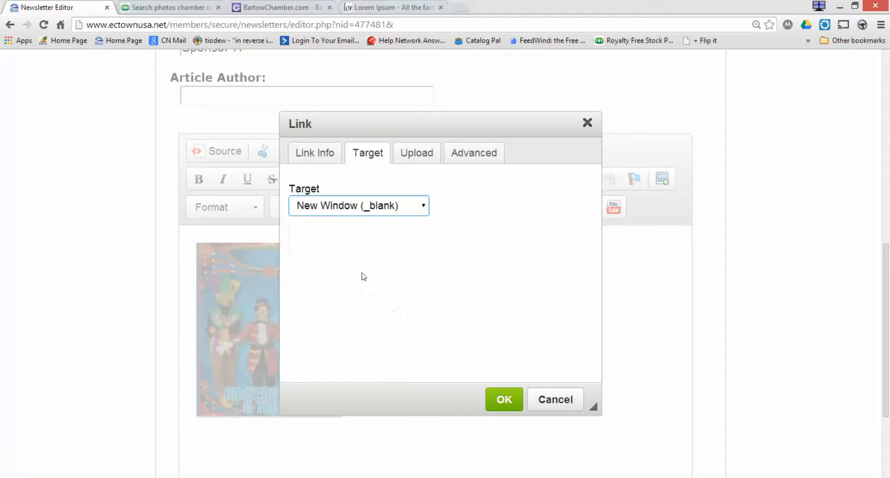
click(495, 394)
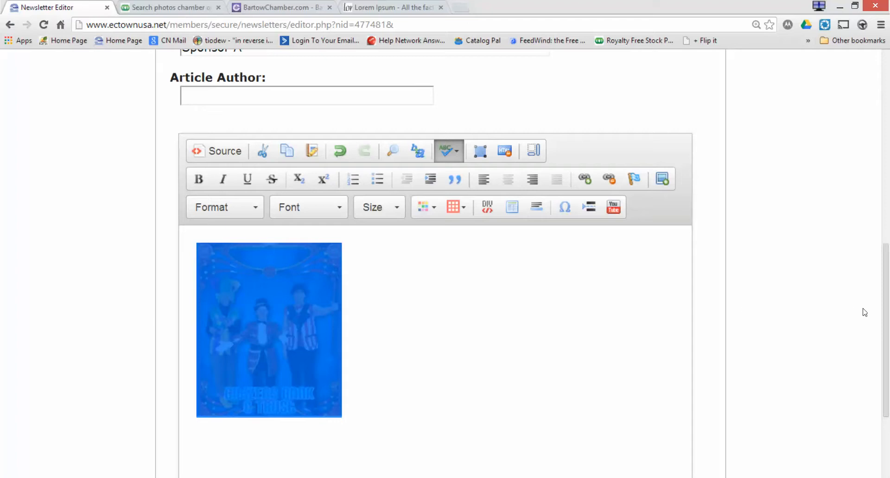
drag(884, 324, 884, 387)
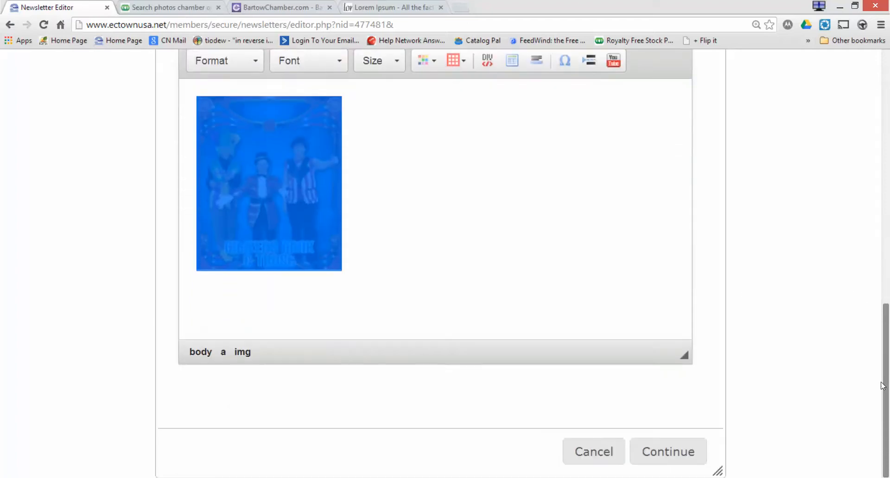
click(690, 457)
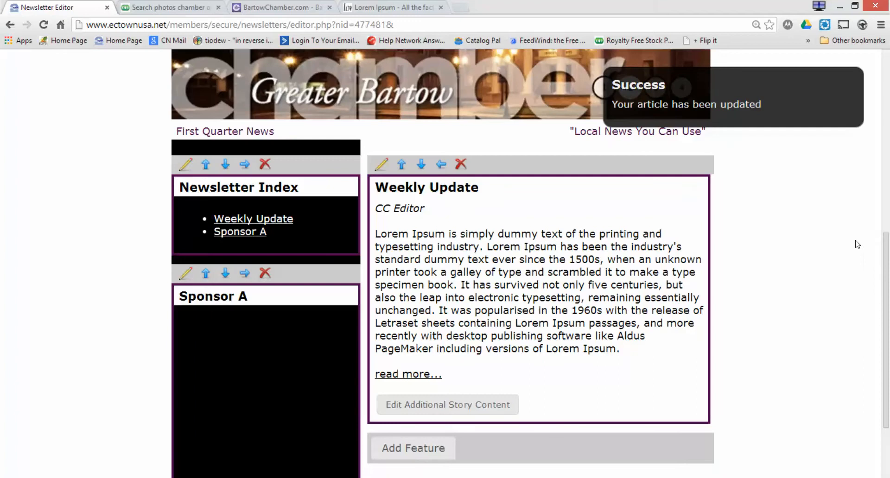
drag(886, 267, 888, 316)
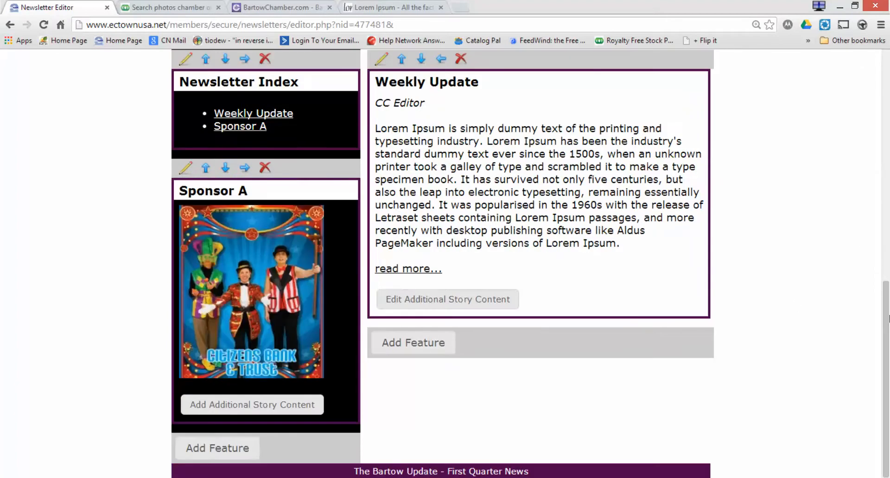
click(286, 293)
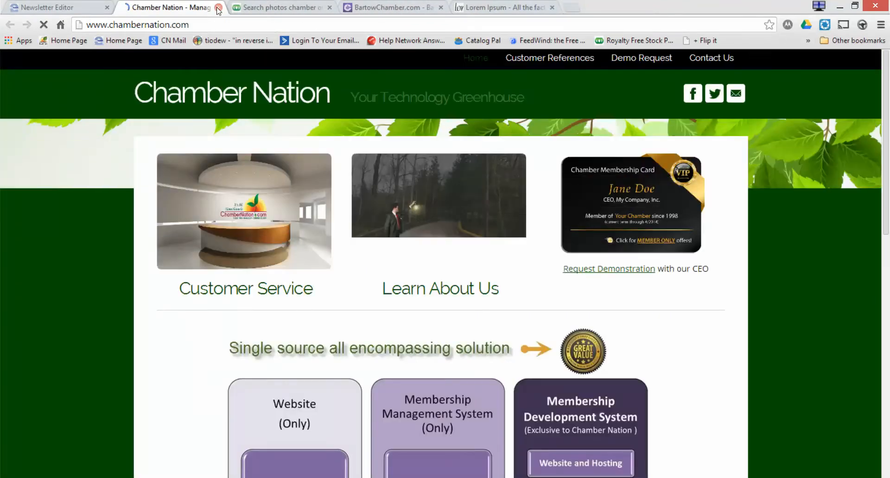
Close the Chamber Nation tab and re-save the Sponsor A article with Continue.
click(218, 8)
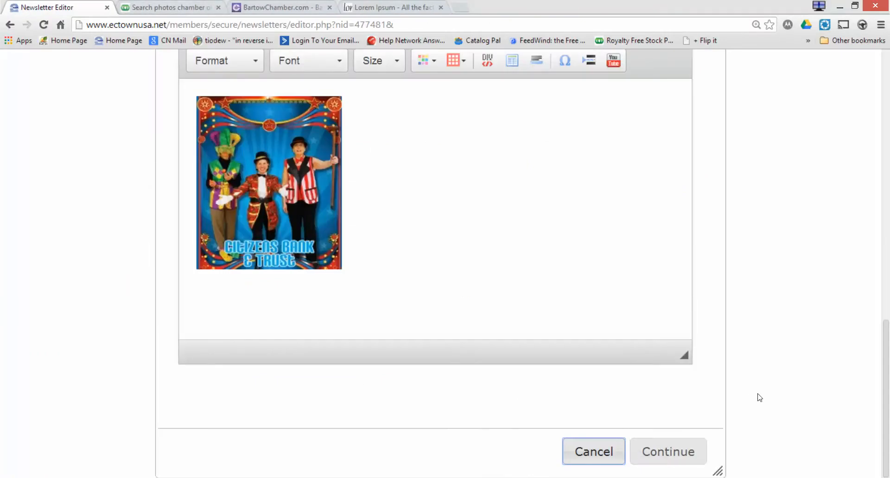
drag(886, 377, 843, 468)
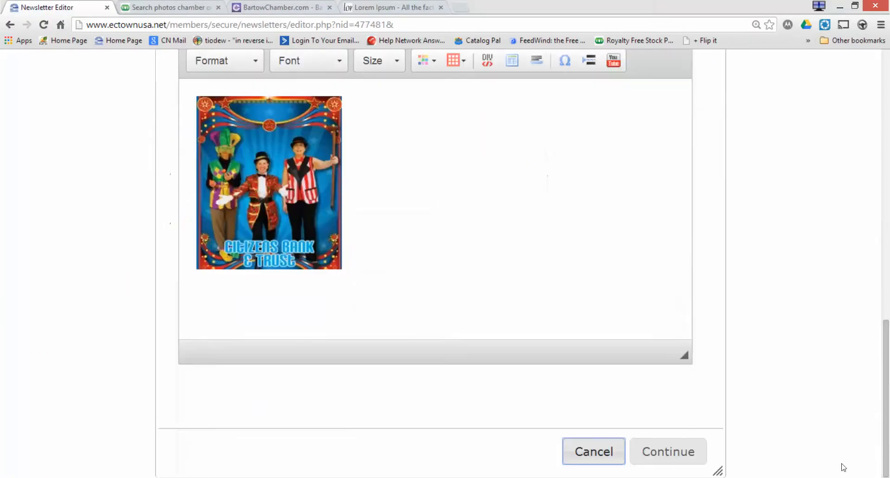
click(677, 453)
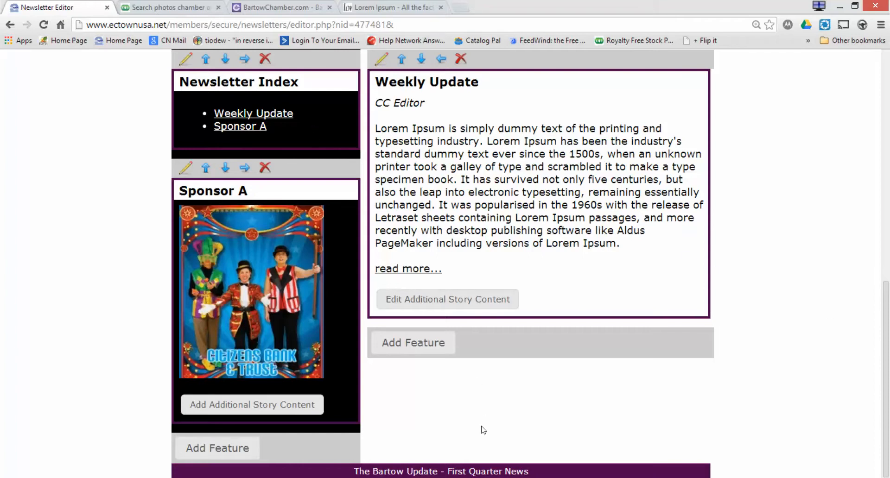
Add a new feature of type Calendar Events Import.
click(423, 345)
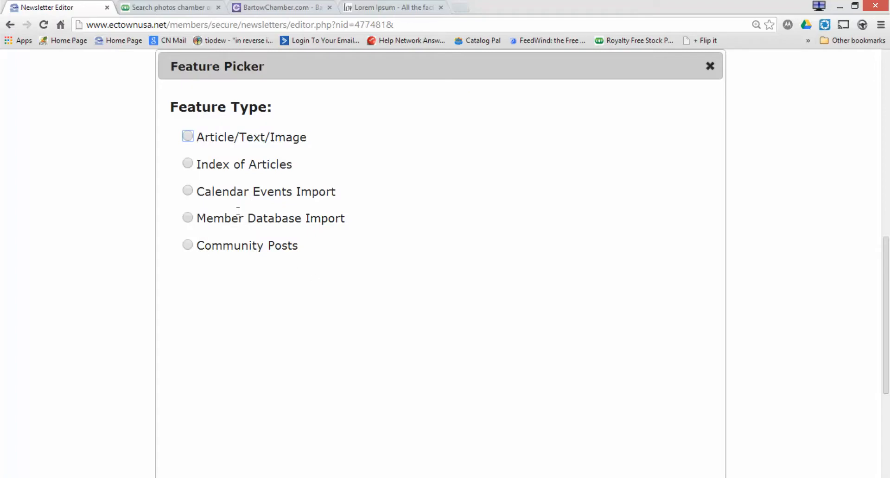
click(187, 192)
scroll(438, 302, down, 5)
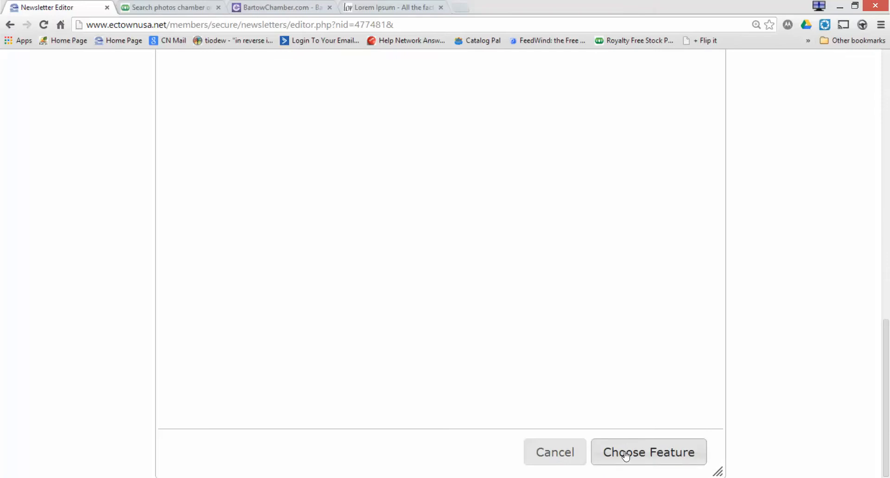
scroll(627, 454, up, 5)
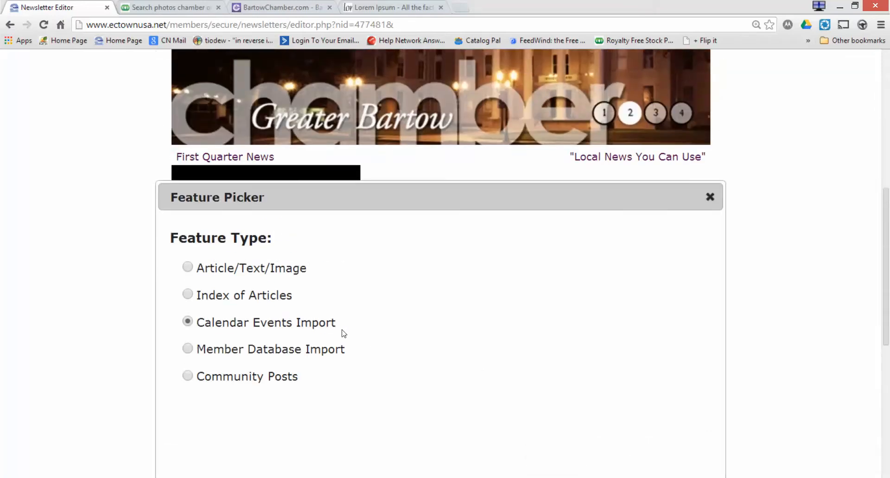
scroll(507, 374, down, 5)
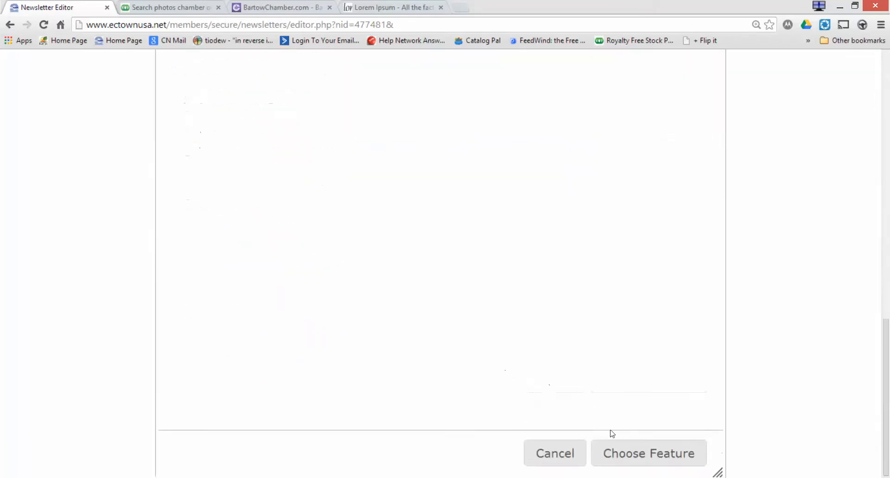
click(632, 462)
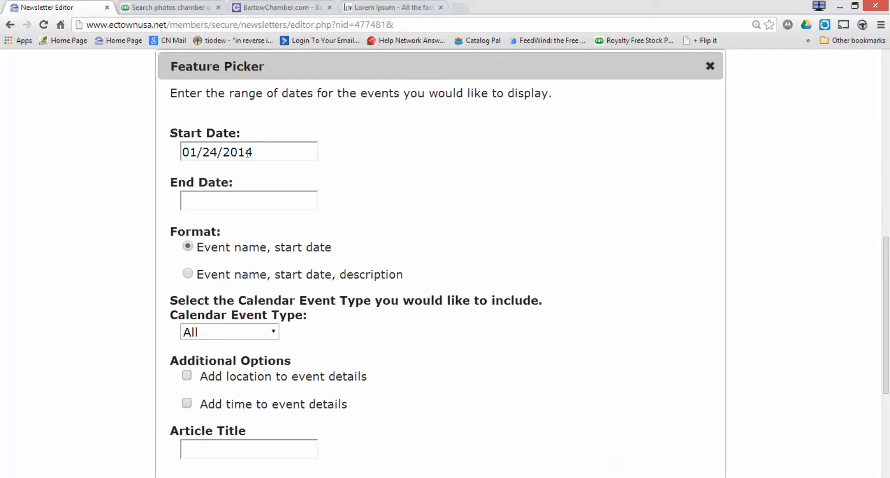
Set the event range 01/24/2011 to 01/31/2014, include descriptions, and keep all event types.
drag(248, 153, 262, 153)
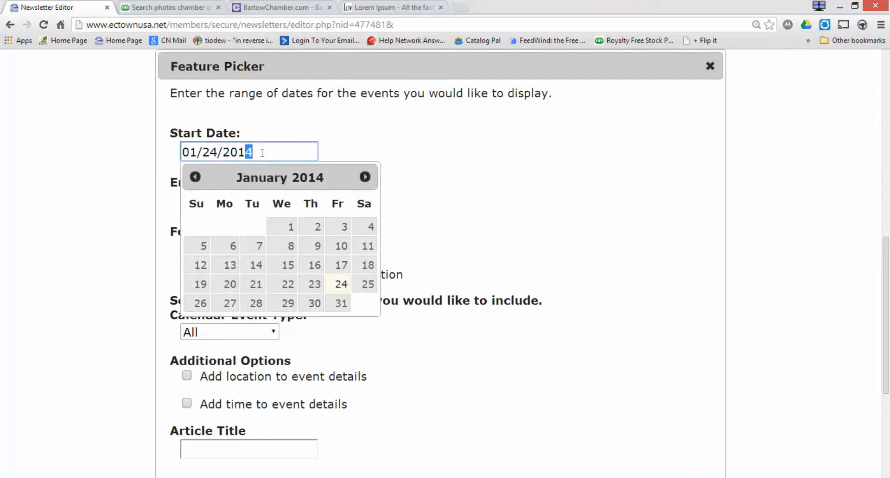
text(1)
click(454, 214)
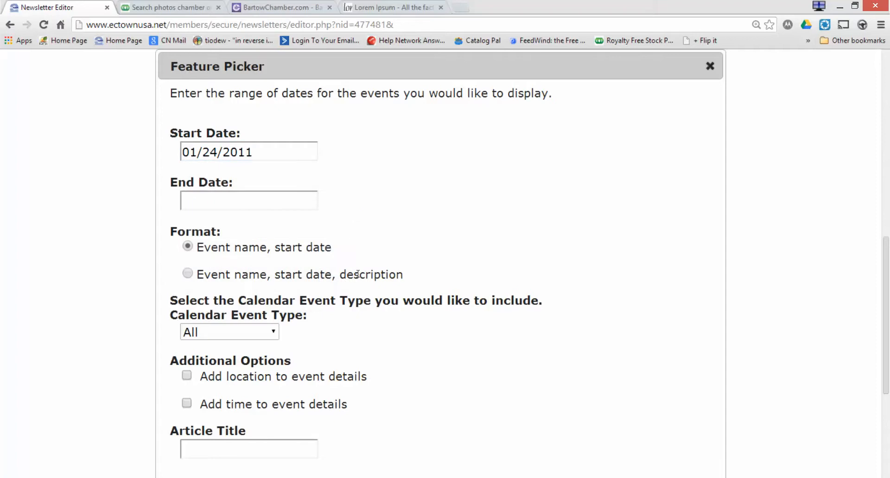
click(260, 197)
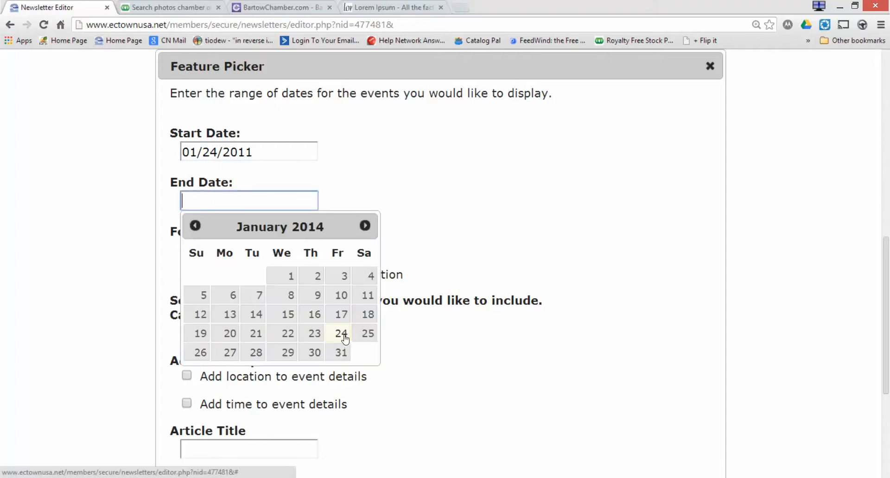
click(341, 352)
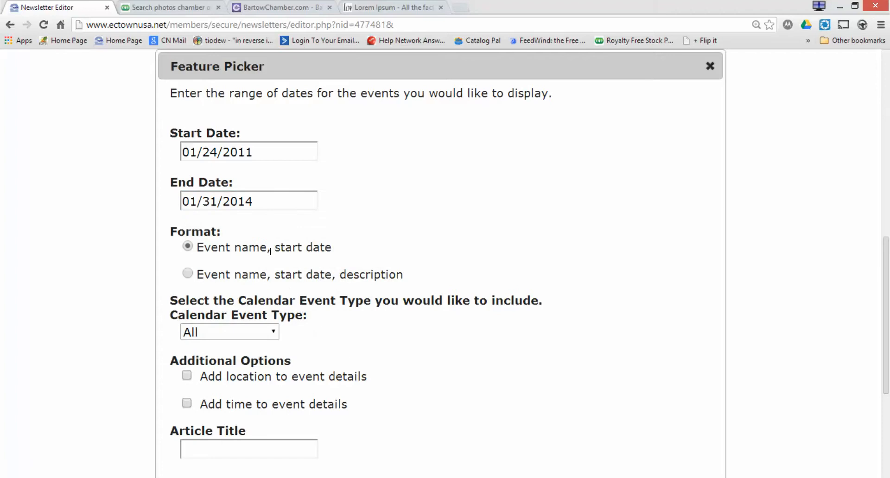
click(188, 274)
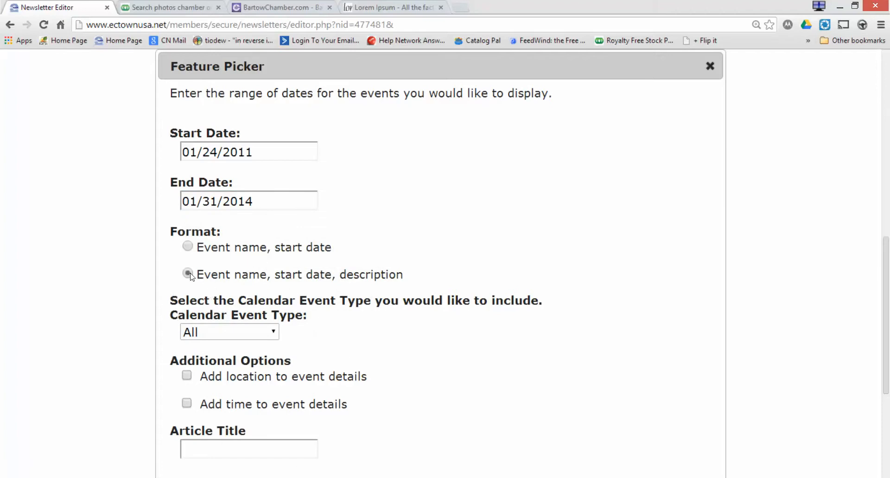
click(271, 336)
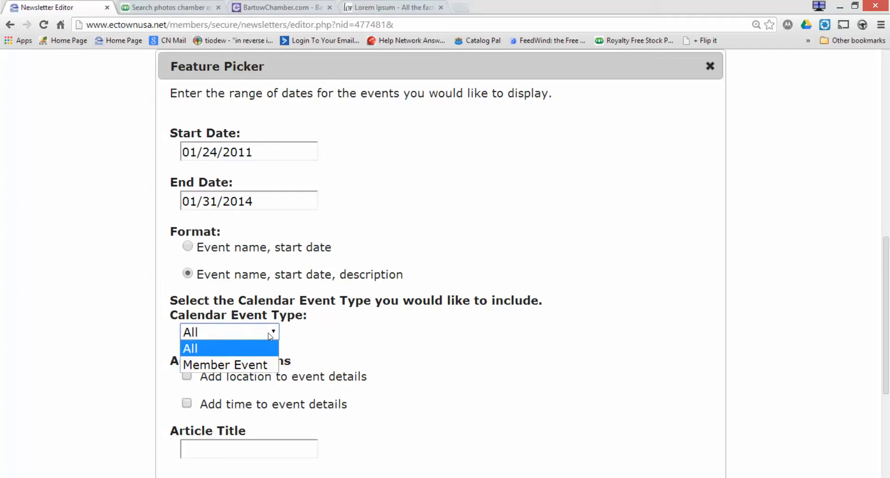
click(270, 337)
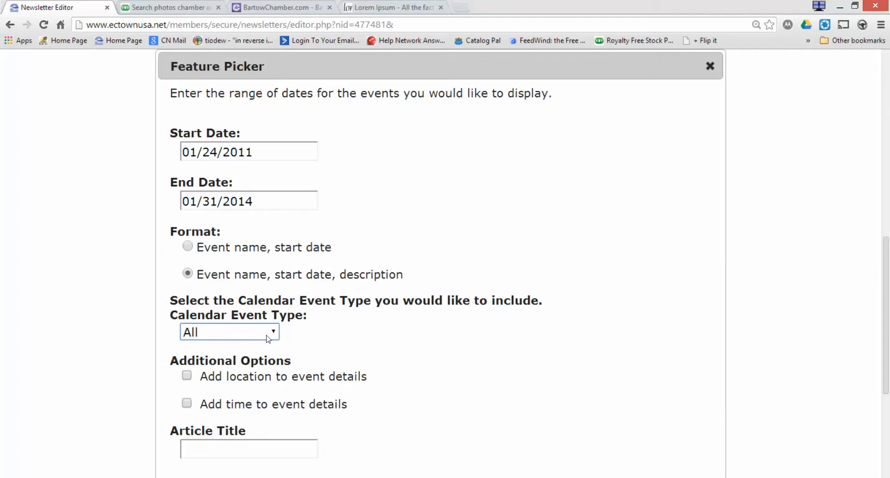
Add locations and times, title the section 'Event Update', and save it to the newsletter.
click(187, 376)
click(187, 403)
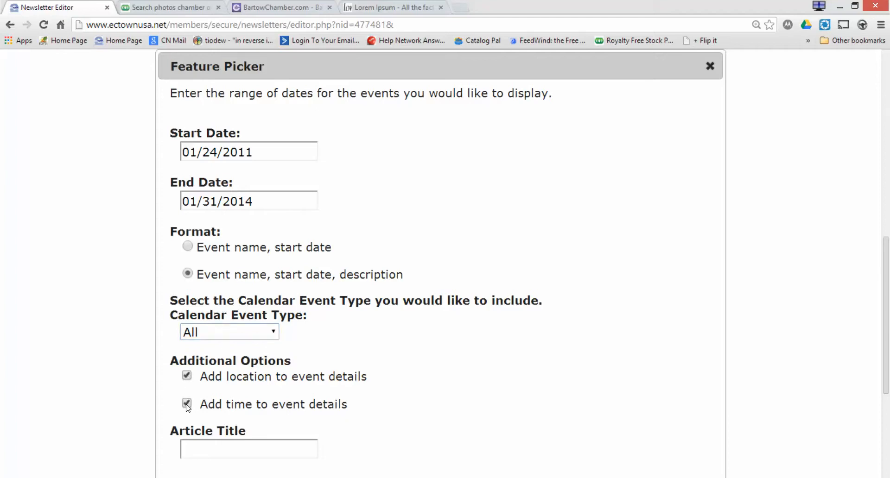
click(295, 450)
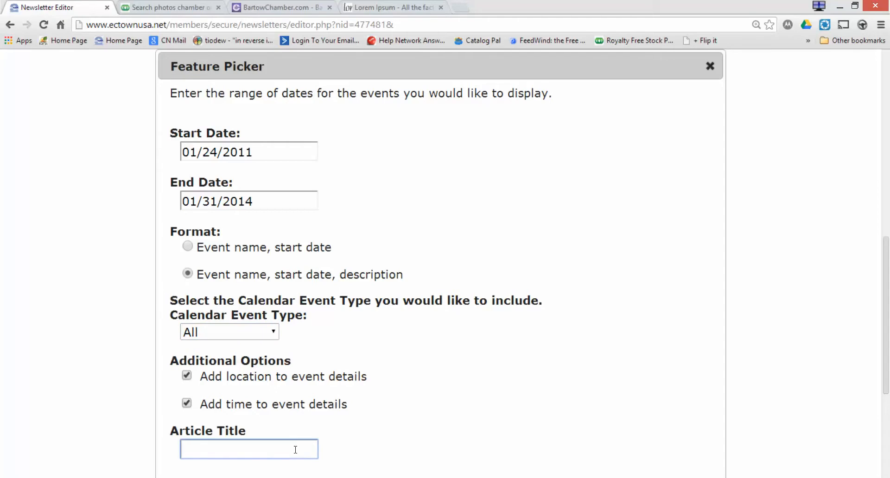
text(Event Update)
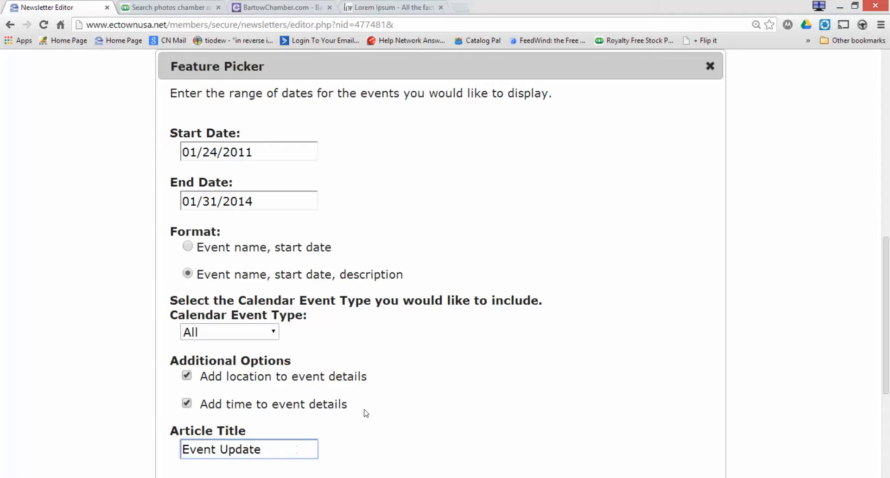
scroll(373, 413, down, 4)
scroll(373, 414, down, 1)
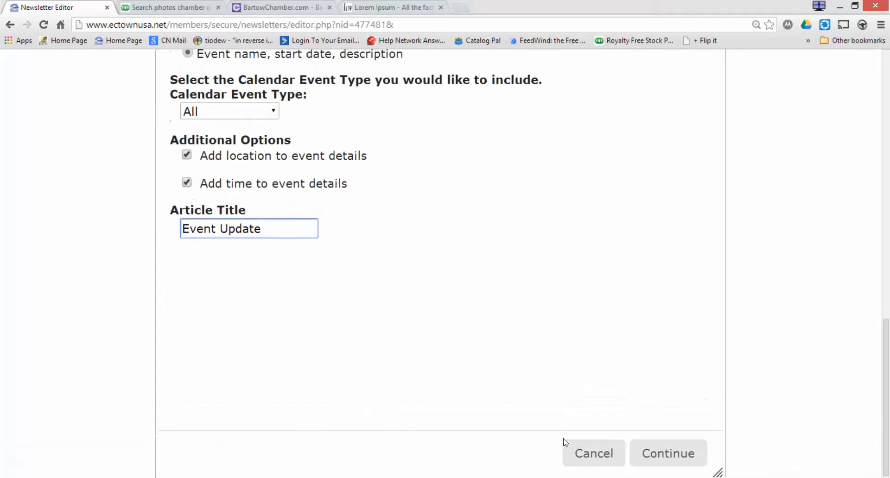
click(654, 464)
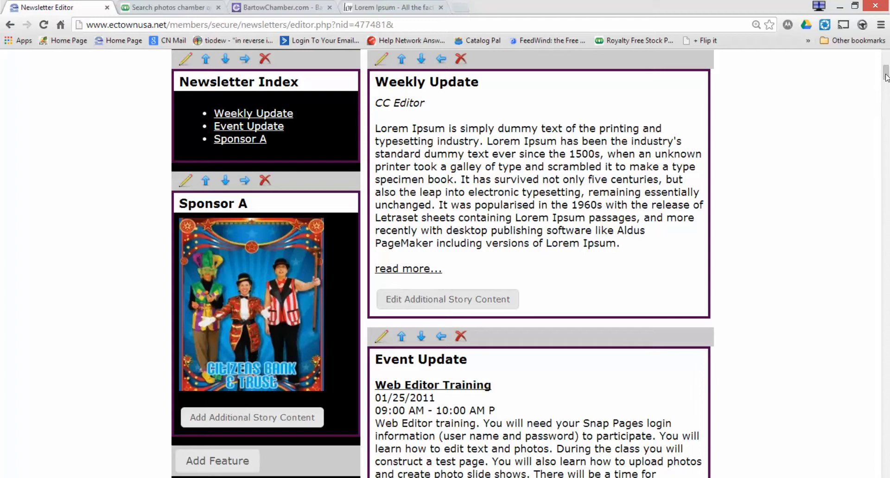
drag(886, 77, 886, 87)
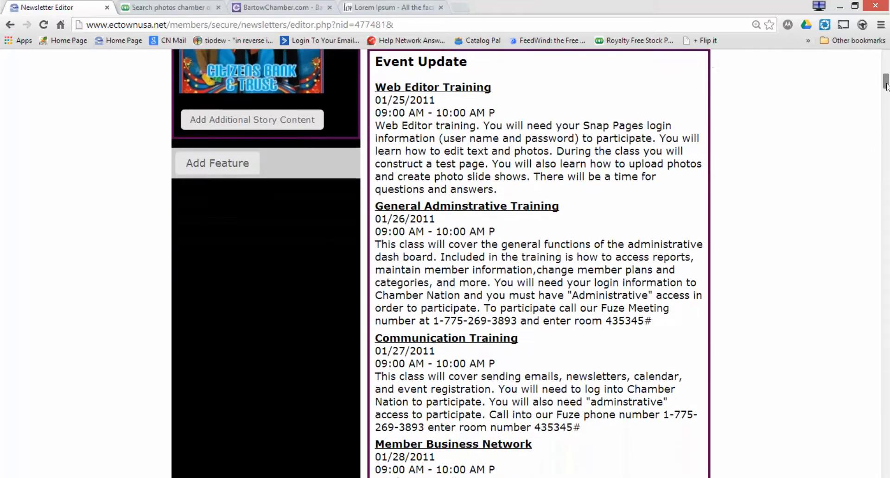
mouse_move(886, 86)
mouse_down()
mouse_move(886, 188)
mouse_move(885, 79)
mouse_up()
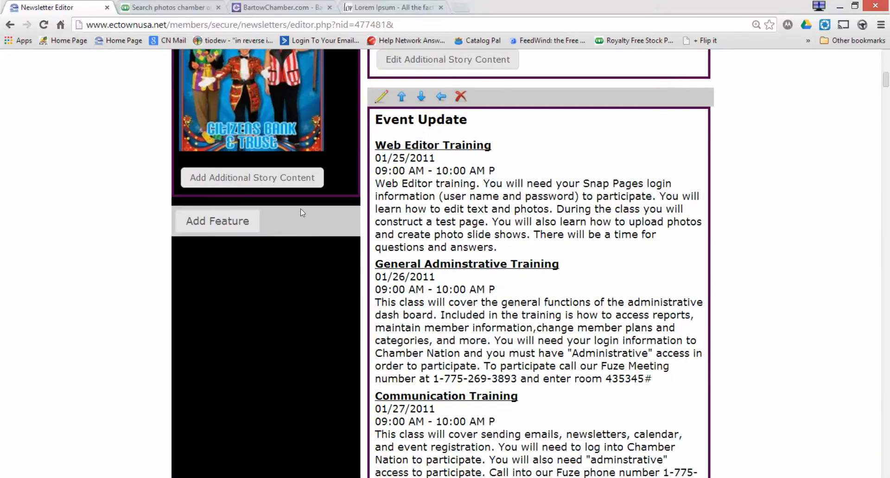
Add a new feature of type Member Database Import.
click(224, 226)
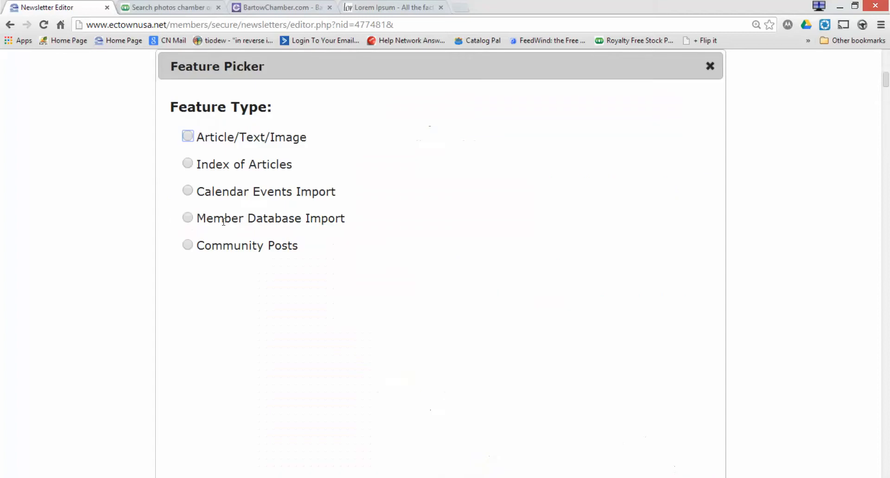
click(188, 218)
scroll(419, 272, down, 1)
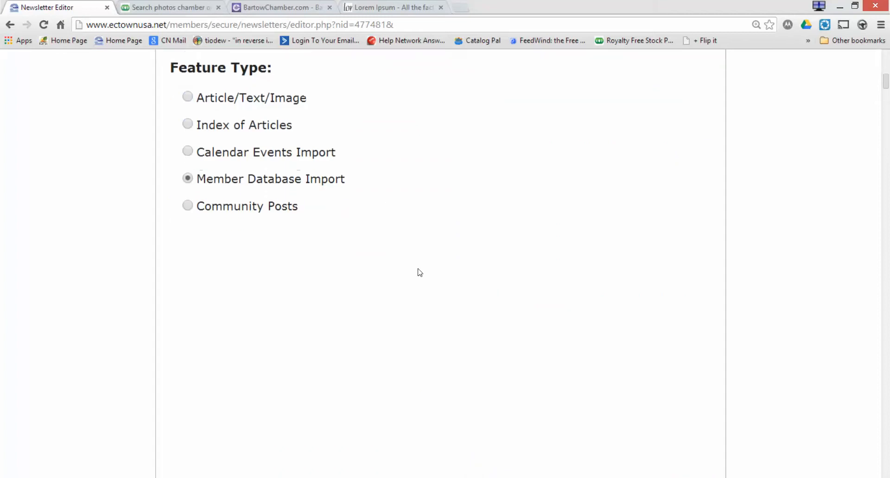
scroll(418, 272, down, 5)
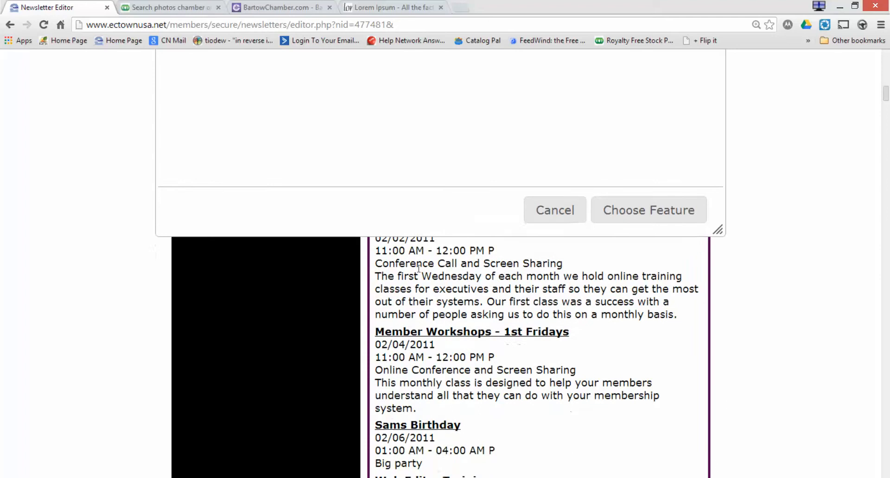
scroll(419, 268, up, 1)
click(623, 249)
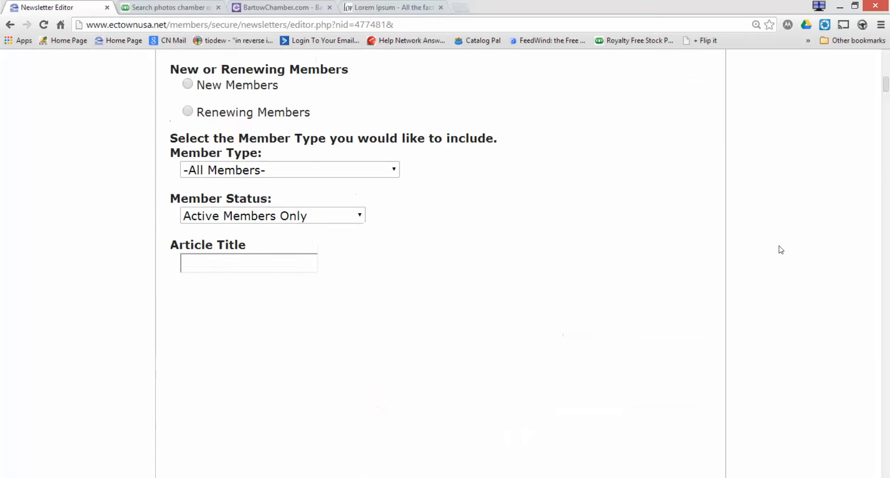
Change the join-date range start to 07/24/2013.
scroll(780, 250, up, 3)
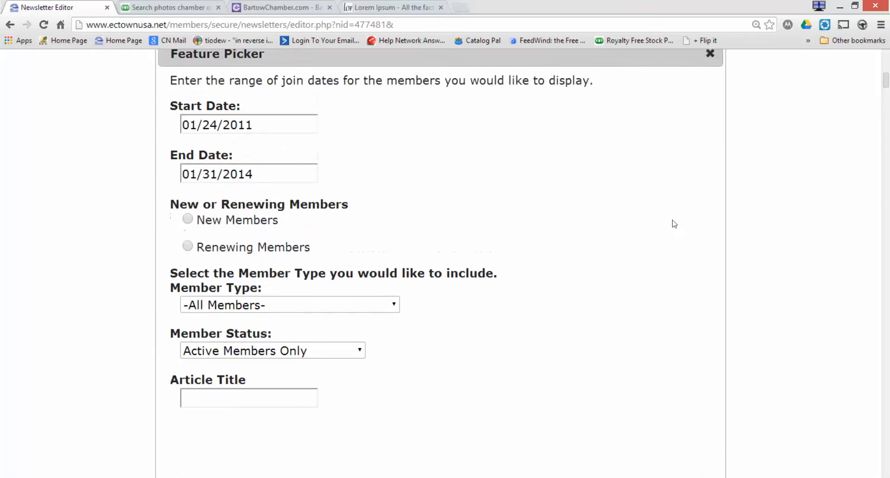
click(253, 124)
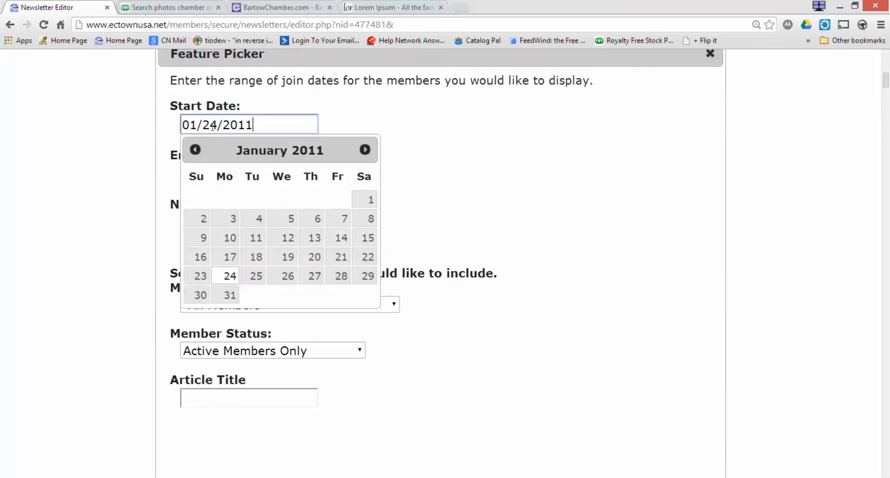
drag(195, 124, 183, 124)
text(0)
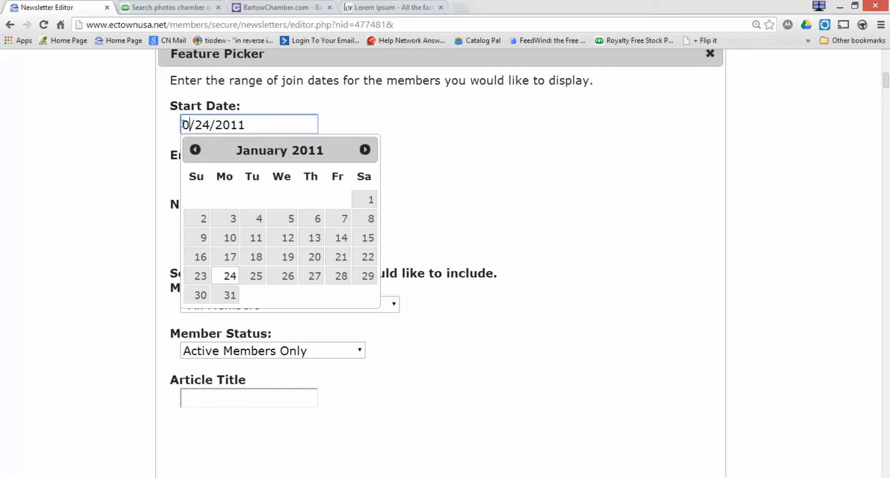
text(7)
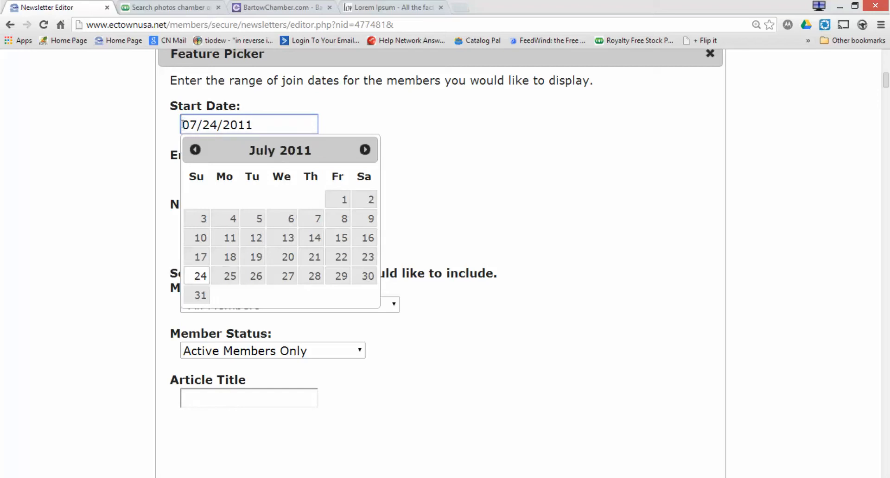
click(250, 121)
key(BackSpace)
text(3)
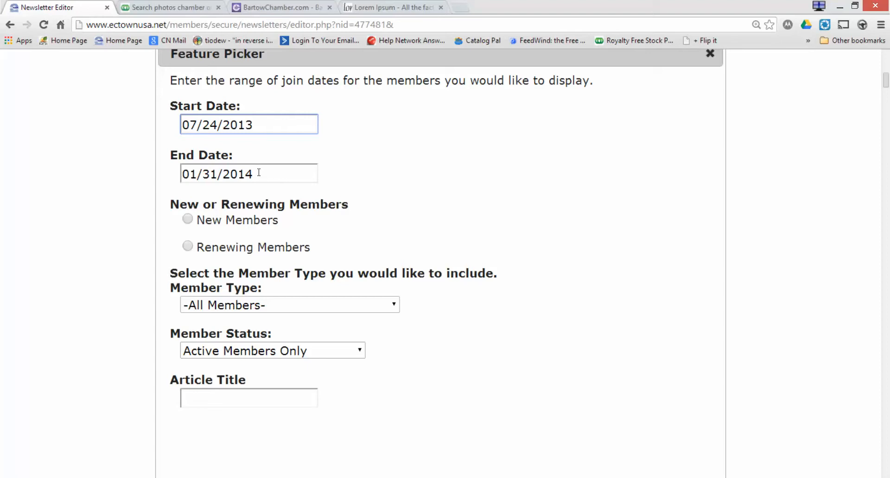
Limit the list to New Members, title it 'Welcome our Newest Members', and save.
click(188, 219)
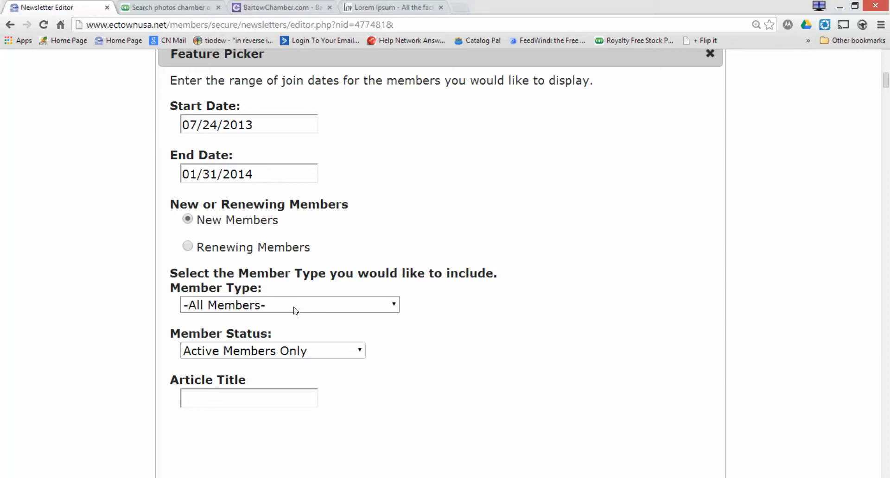
click(288, 398)
text(Welcome our Newest)
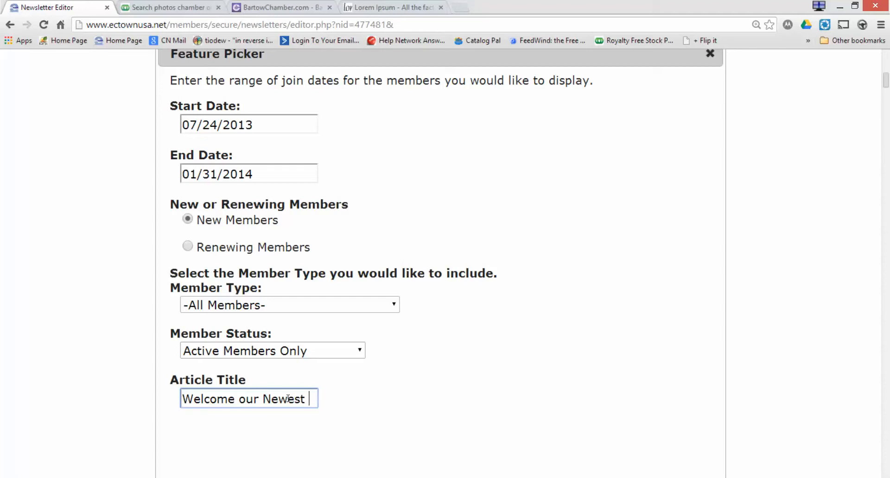
text( Members)
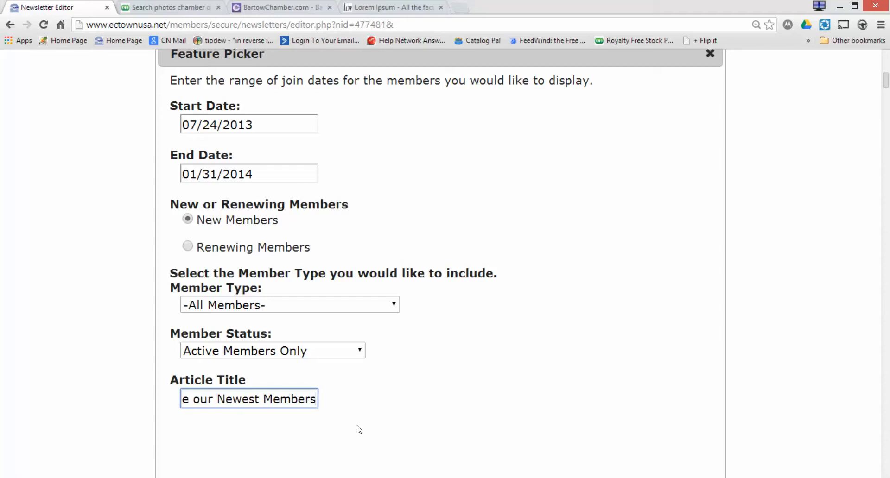
scroll(500, 422, down, 7)
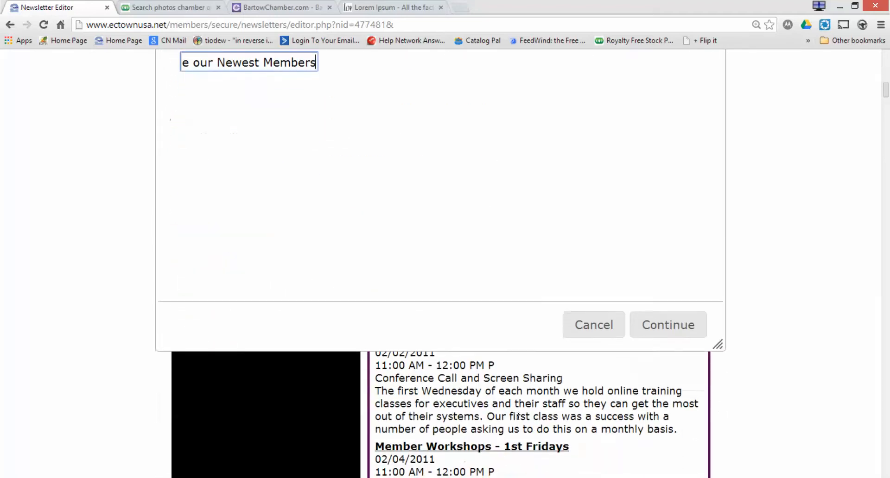
click(668, 325)
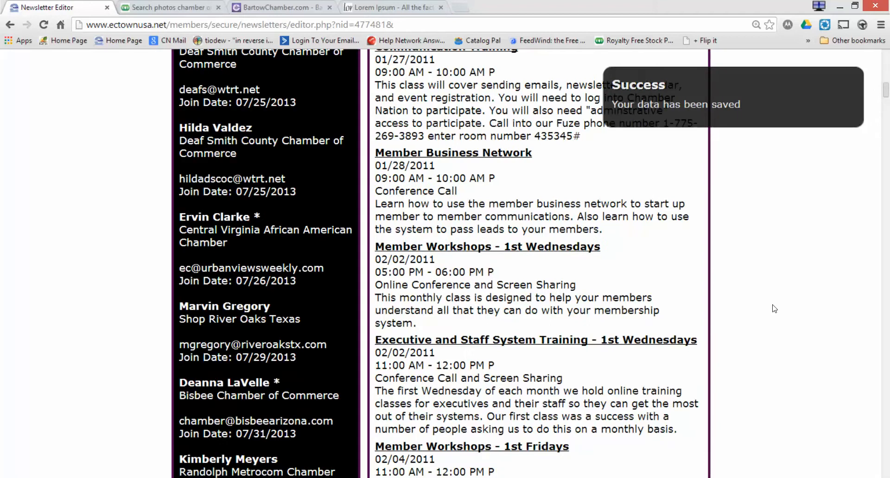
scroll(774, 309, down, 1)
scroll(773, 309, up, 4)
scroll(773, 309, up, 4)
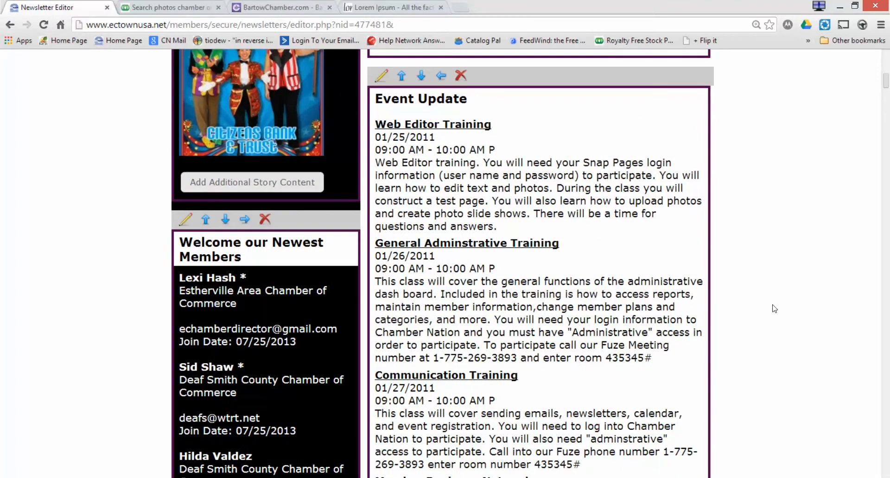
scroll(774, 308, up, 6)
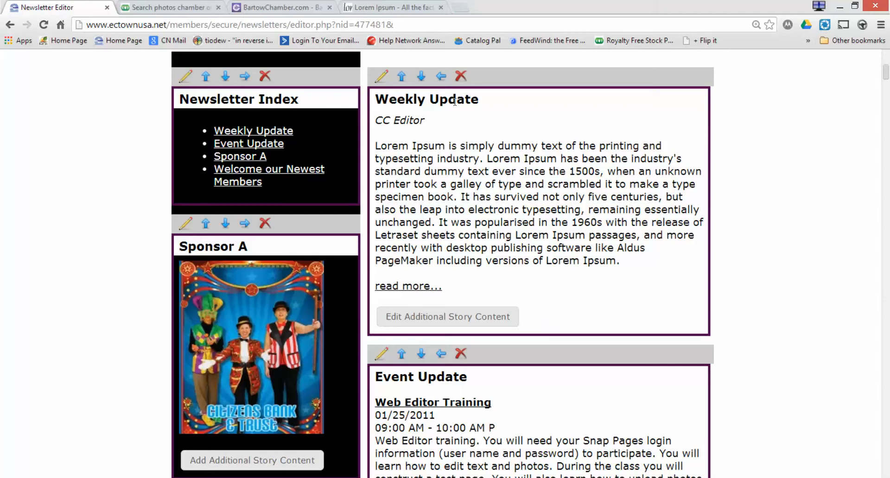
click(422, 77)
scroll(797, 284, down, 7)
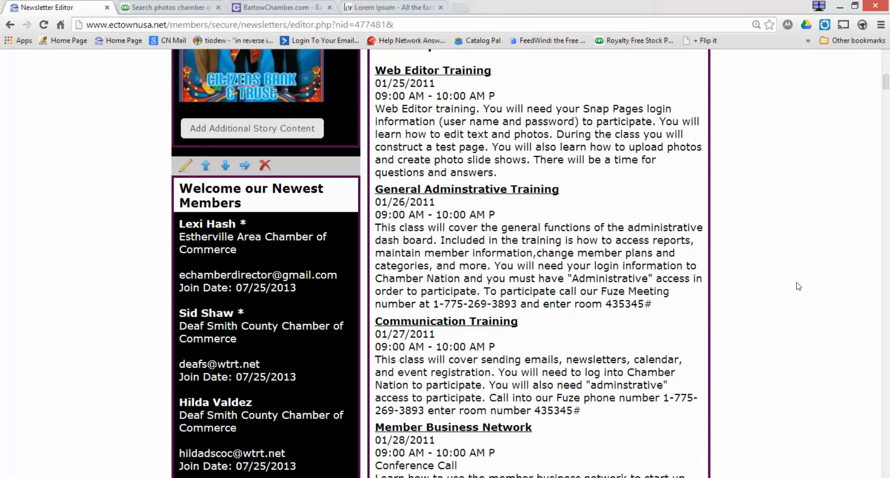
scroll(798, 286, down, 3)
scroll(798, 287, down, 1)
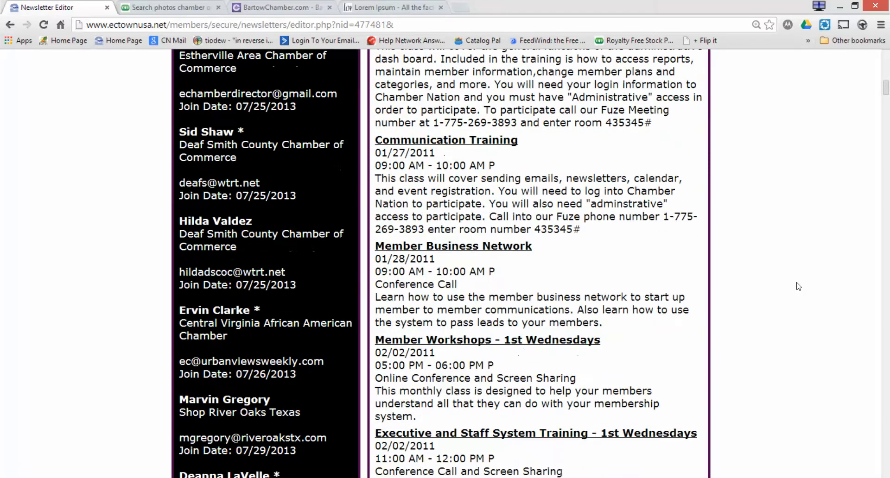
scroll(798, 286, up, 12)
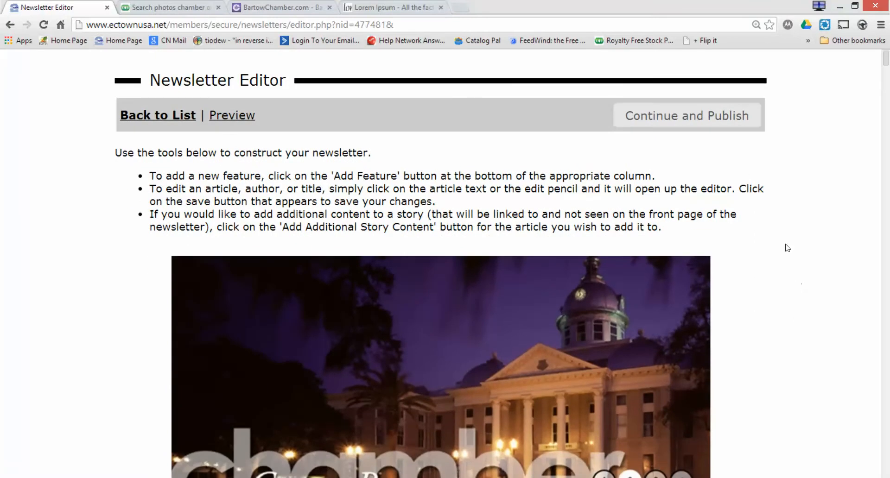
Publish the newsletter, then change First Quarter News status to Active.
click(691, 120)
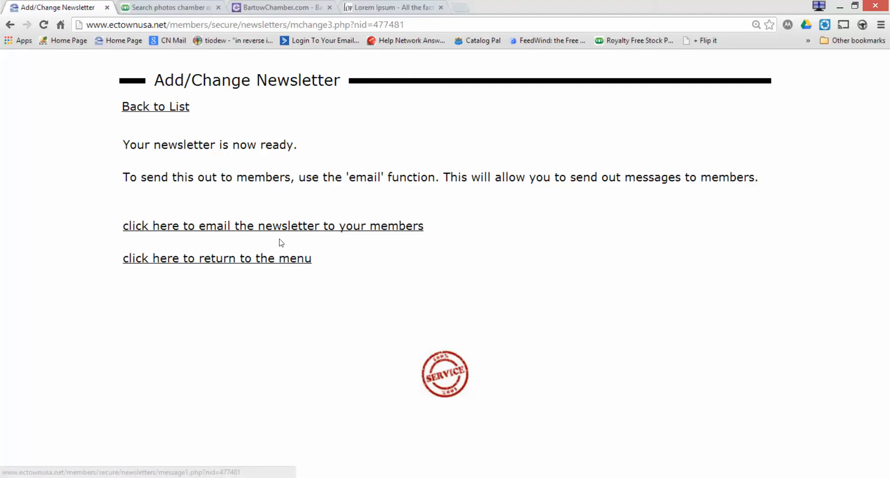
click(270, 264)
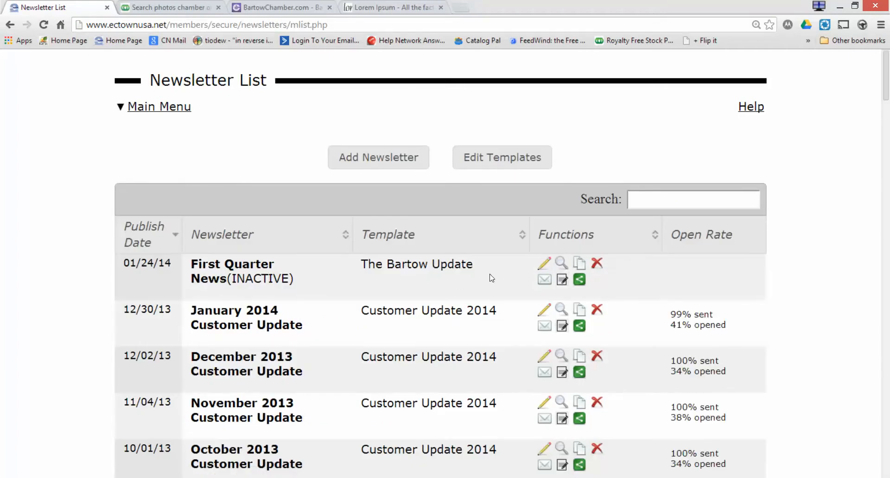
click(544, 266)
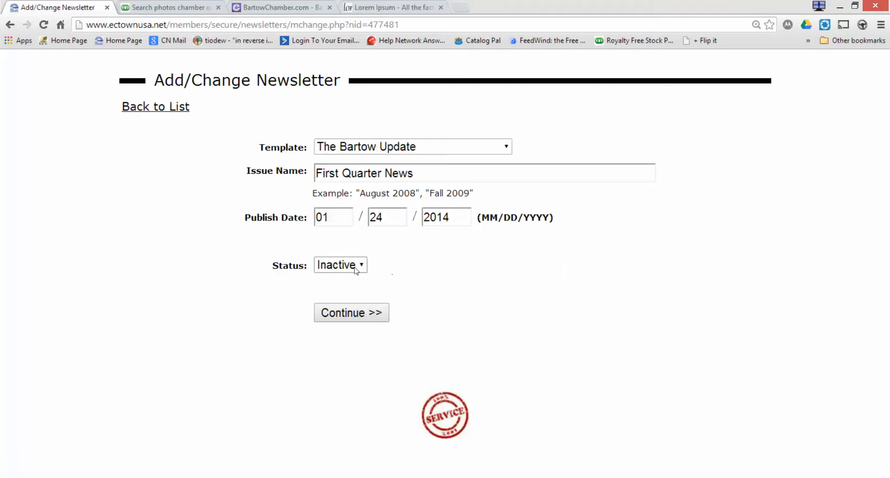
click(356, 268)
click(352, 283)
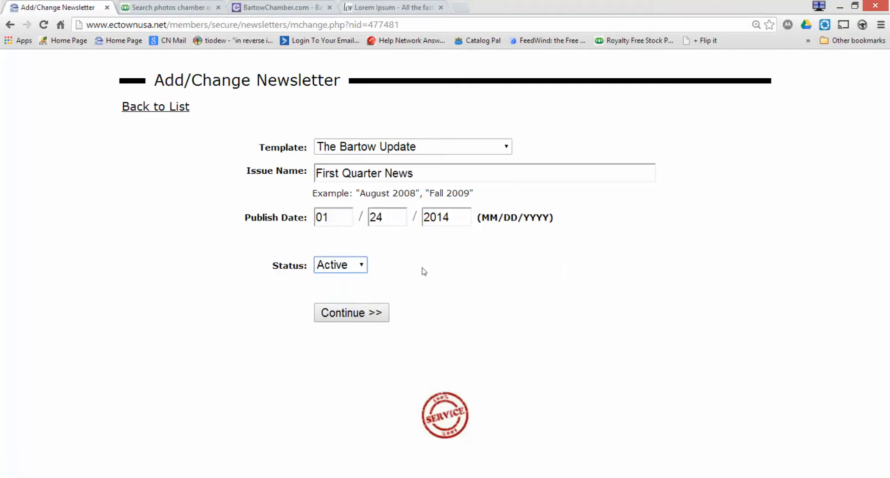
click(371, 314)
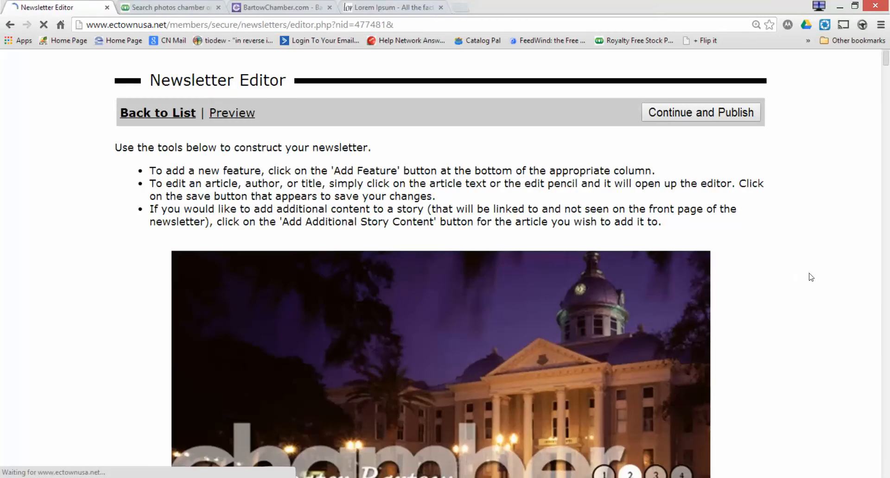
Publish the now-Active newsletter again.
scroll(810, 277, down, 5)
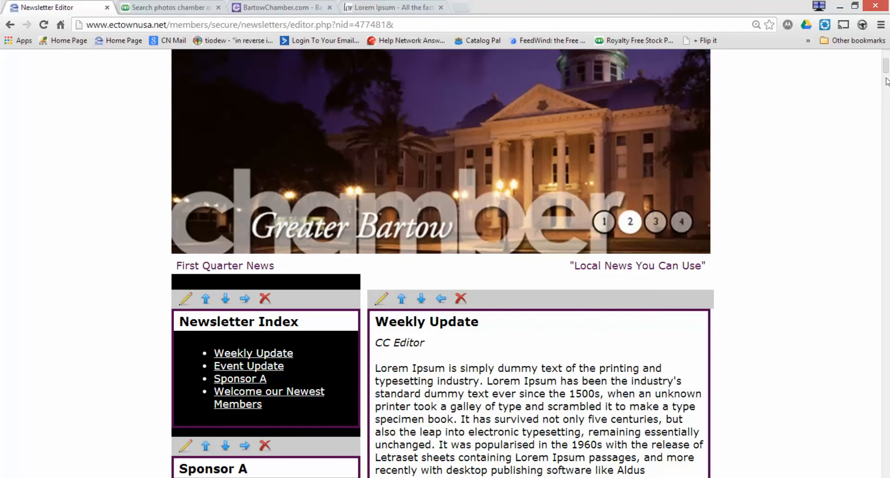
drag(886, 72, 886, 61)
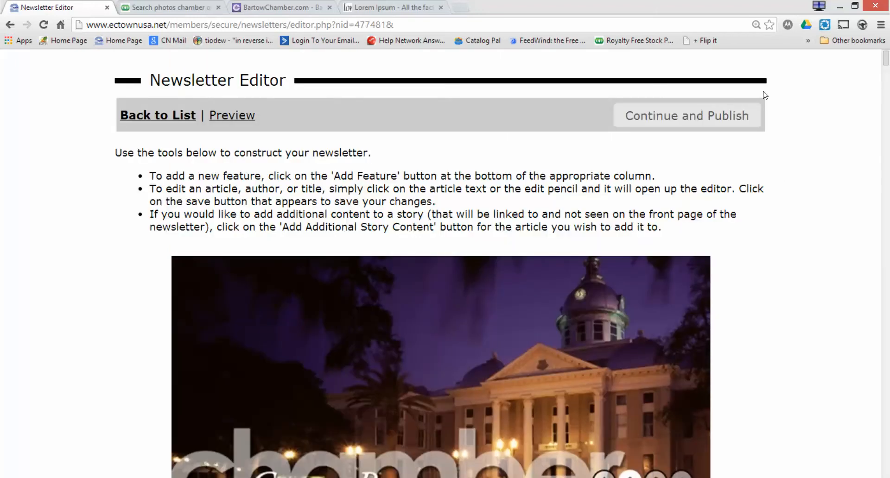
click(739, 117)
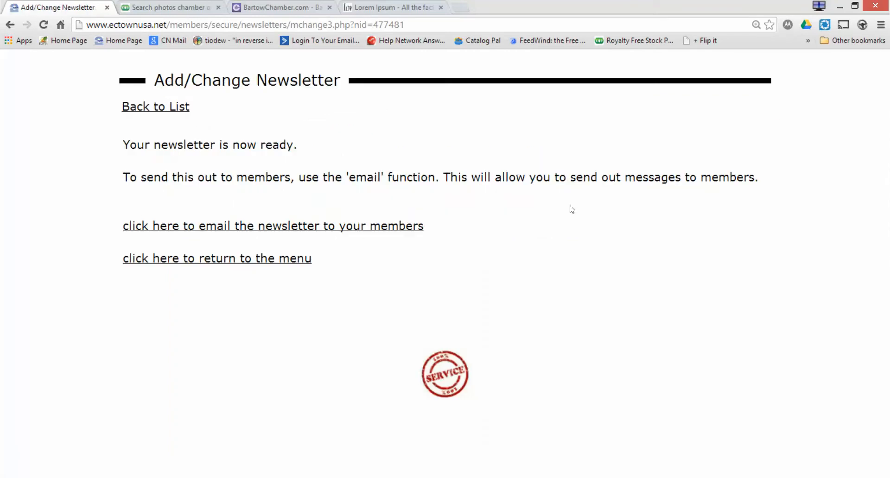
Enter the sender's name, the reply e-mail, and subject 'The Weekly Update', then continue.
click(402, 230)
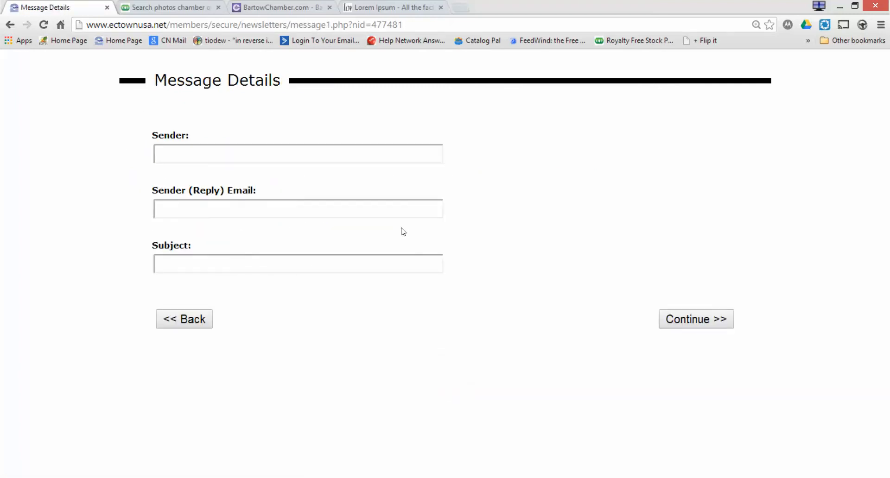
click(382, 156)
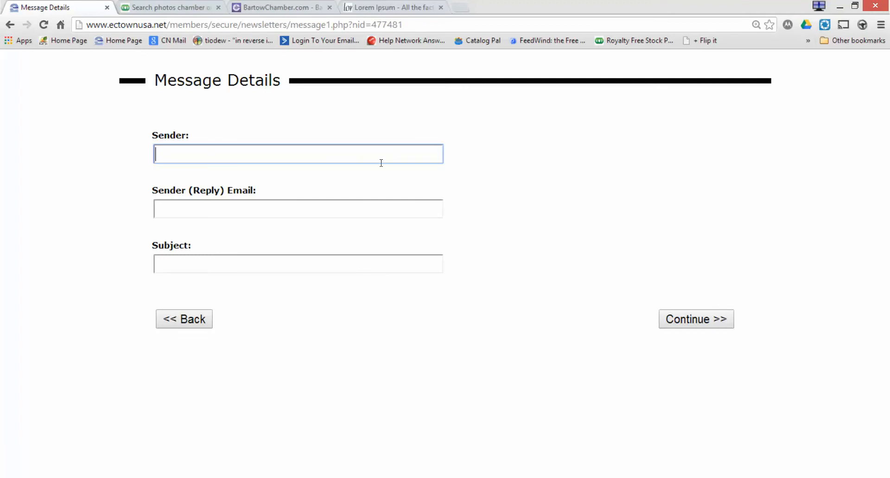
click(370, 206)
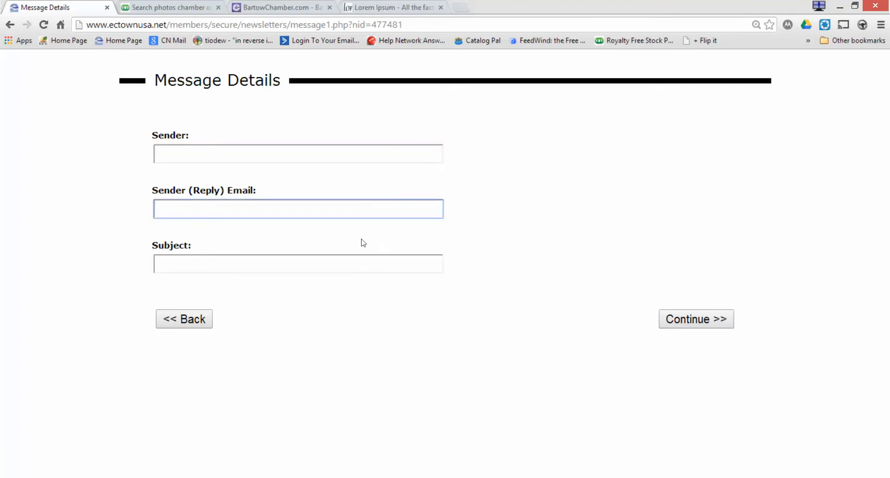
click(359, 261)
click(302, 151)
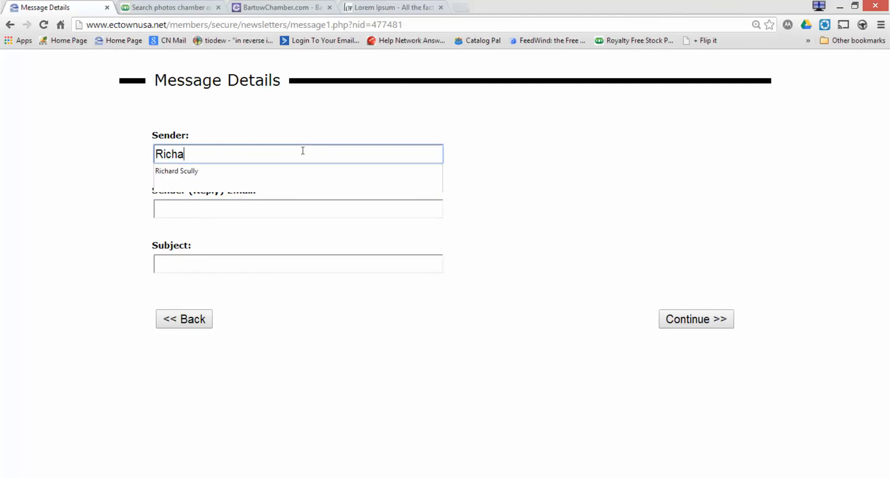
key(Tab)
text(Richard)
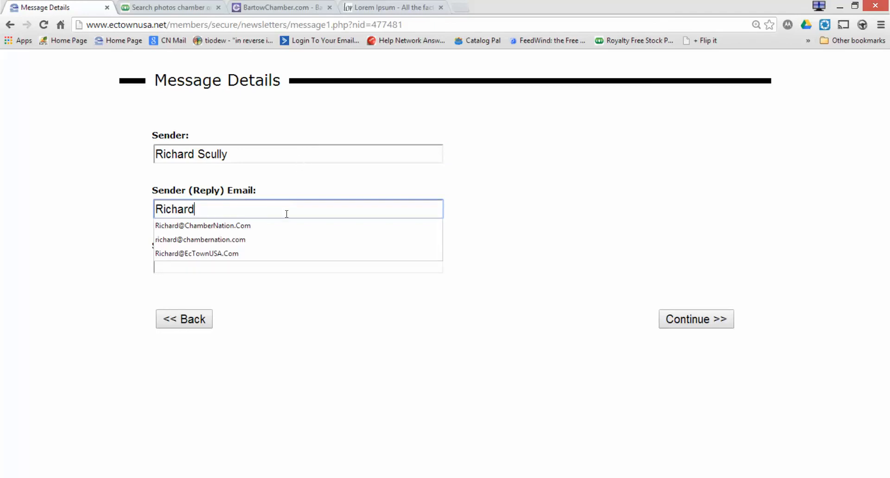
click(284, 229)
click(266, 265)
text(The W)
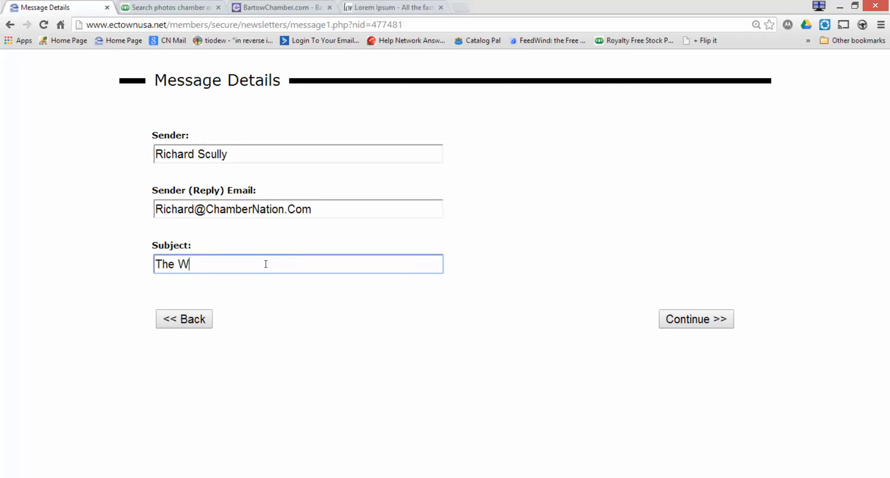
text(eekly Update)
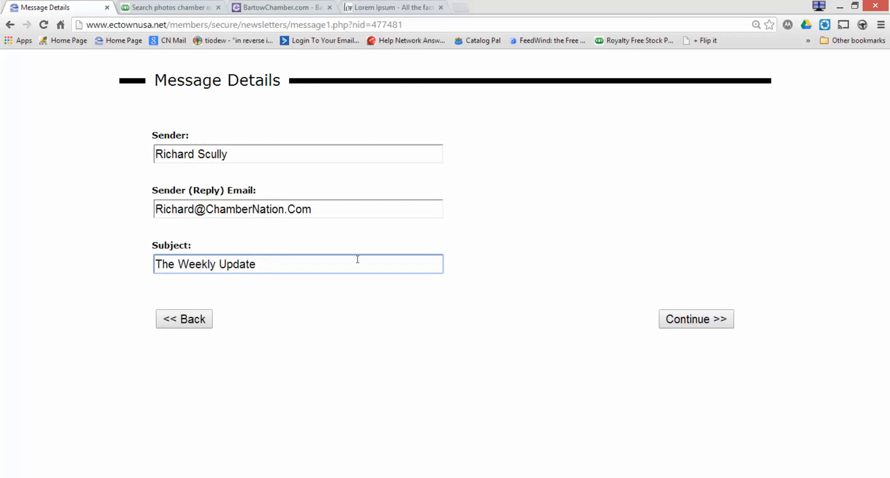
click(680, 327)
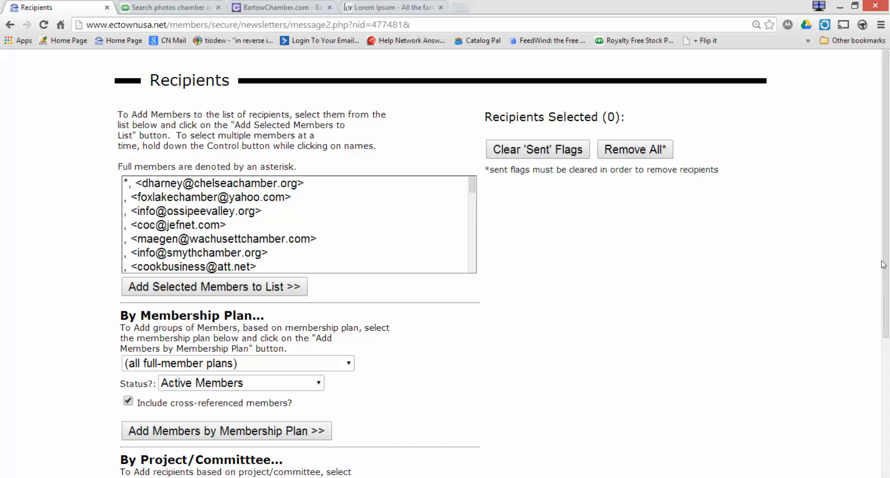
Ctrl-select three member addresses in the recipients list and scroll to review the options.
click(267, 206)
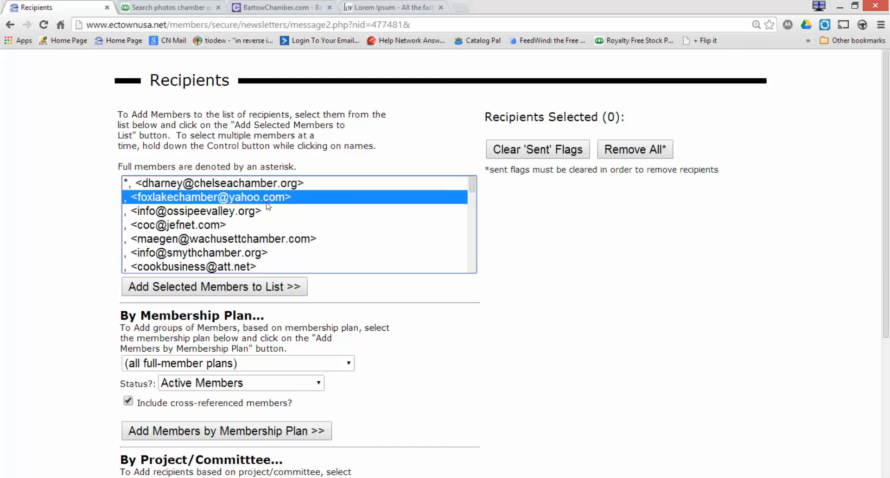
ctrl+click(264, 239)
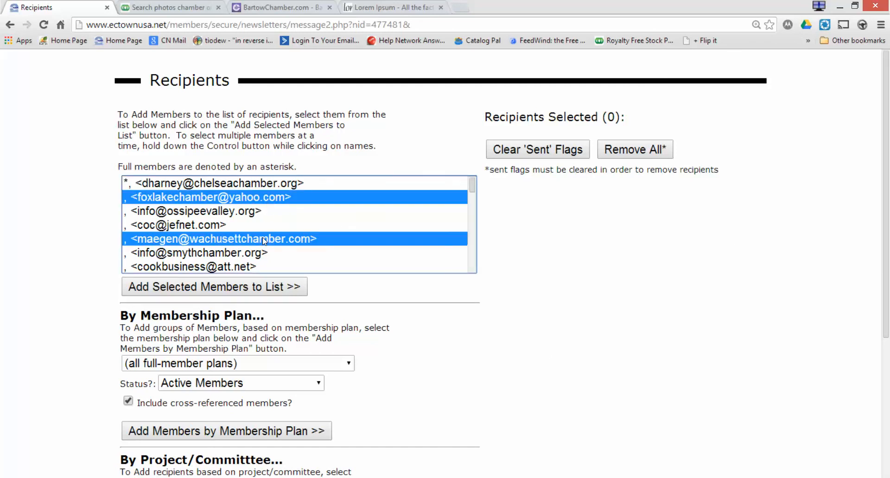
ctrl+click(251, 267)
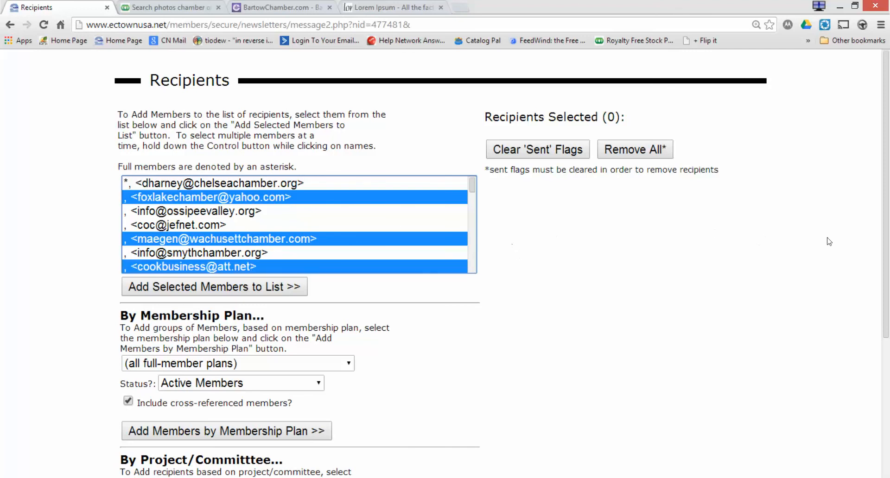
drag(886, 241, 887, 406)
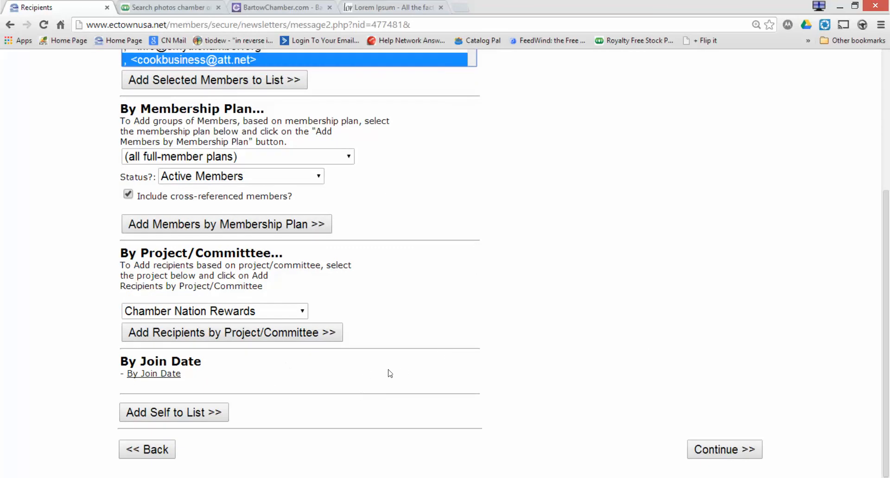
scroll(702, 241, down, 1)
scroll(702, 241, up, 5)
scroll(702, 241, up, 1)
scroll(702, 241, down, 1)
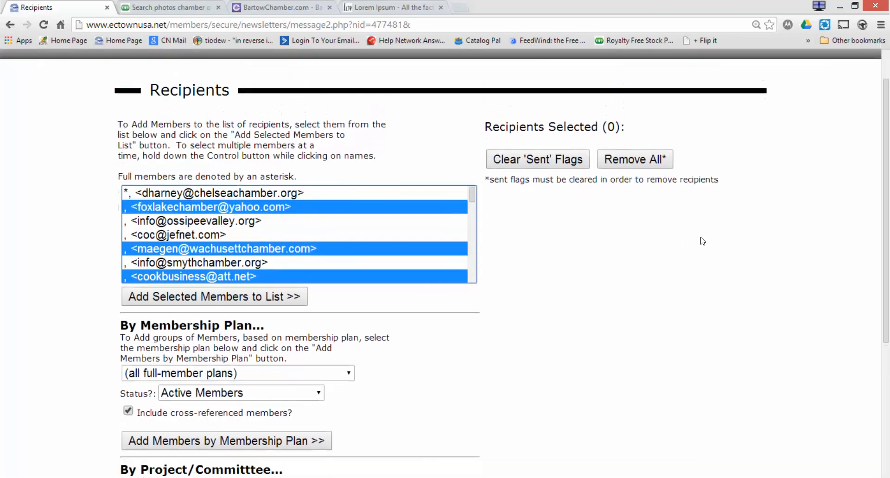